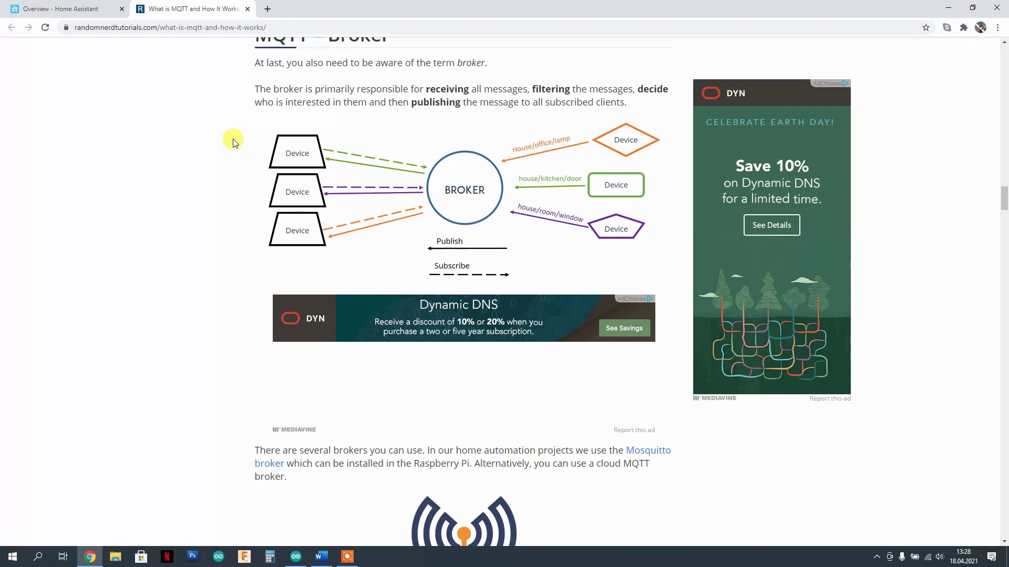
- Scroll the MQTT article past the broker diagram to the Mosquitto broker section
scroll(235, 143, down, 7)
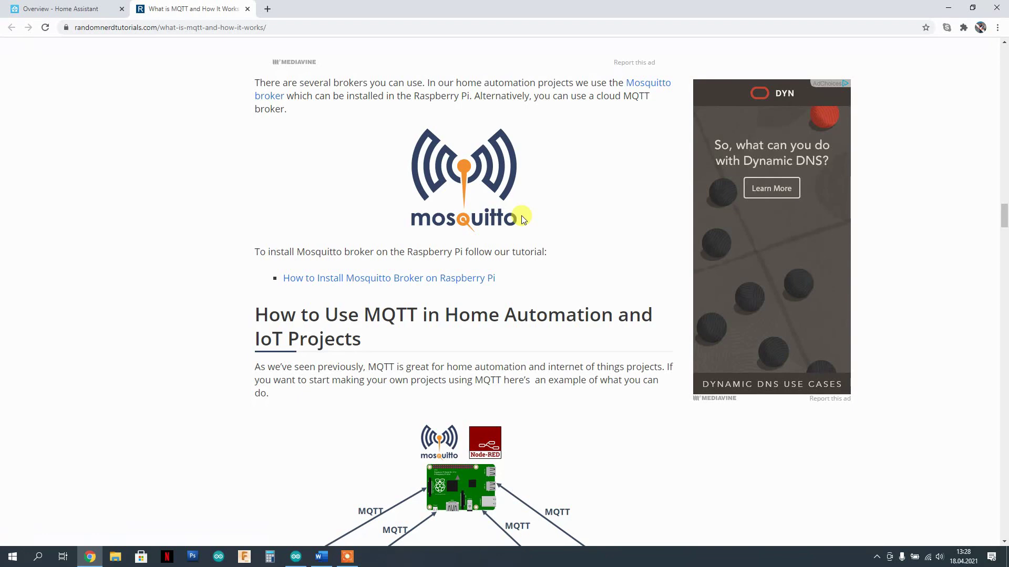
- Open the Mosquitto broker add-on page from the Supervisor Add-on Store in Home Assistant
click(79, 9)
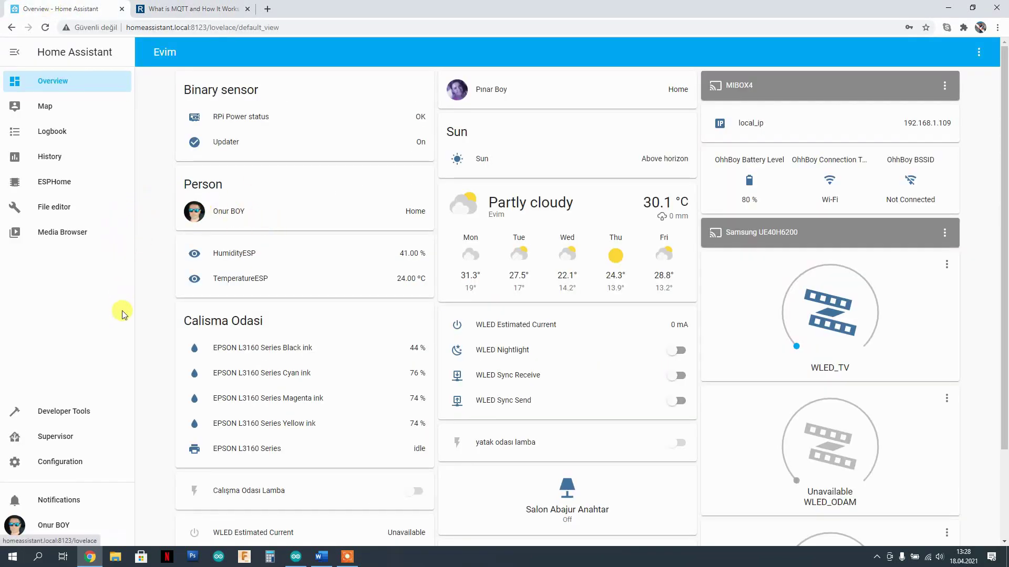
click(63, 440)
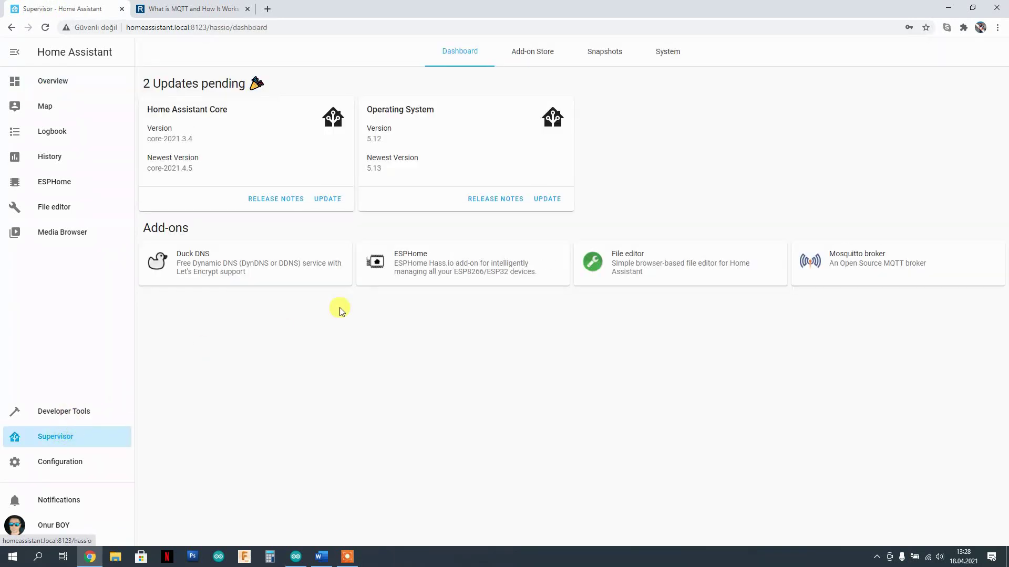
click(536, 55)
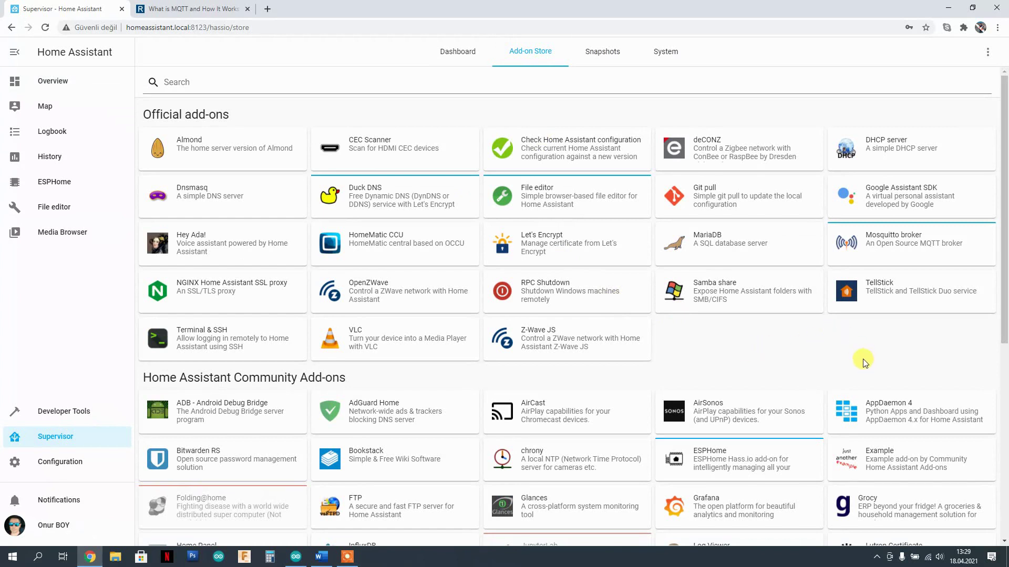
click(899, 250)
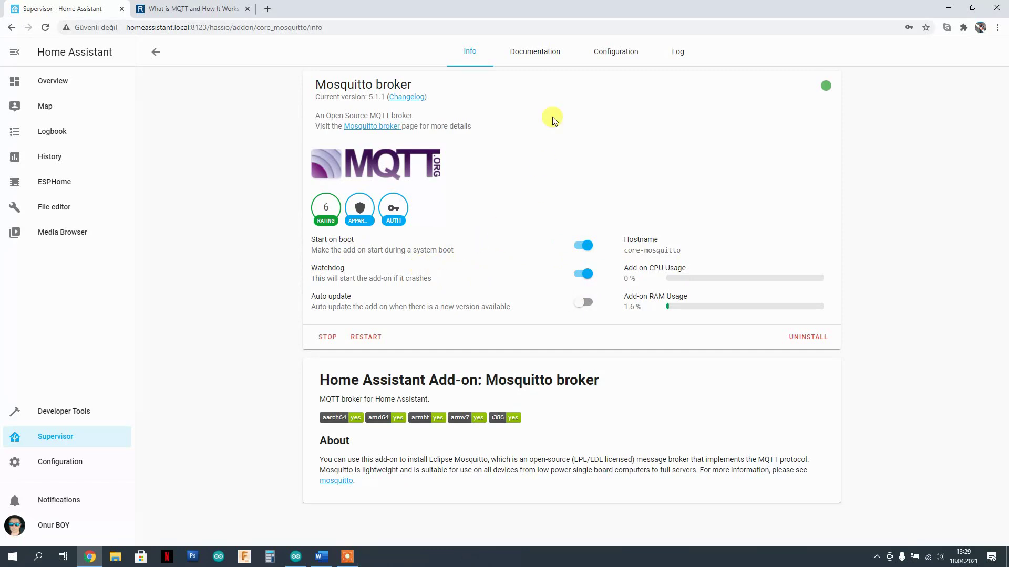
click(534, 48)
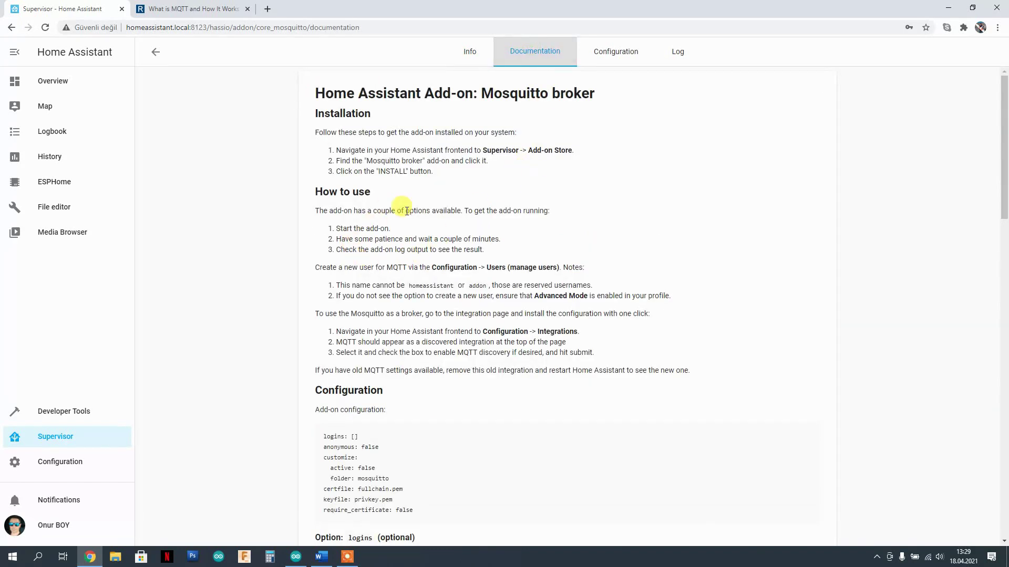
scroll(590, 205, down, 2)
scroll(534, 228, down, 5)
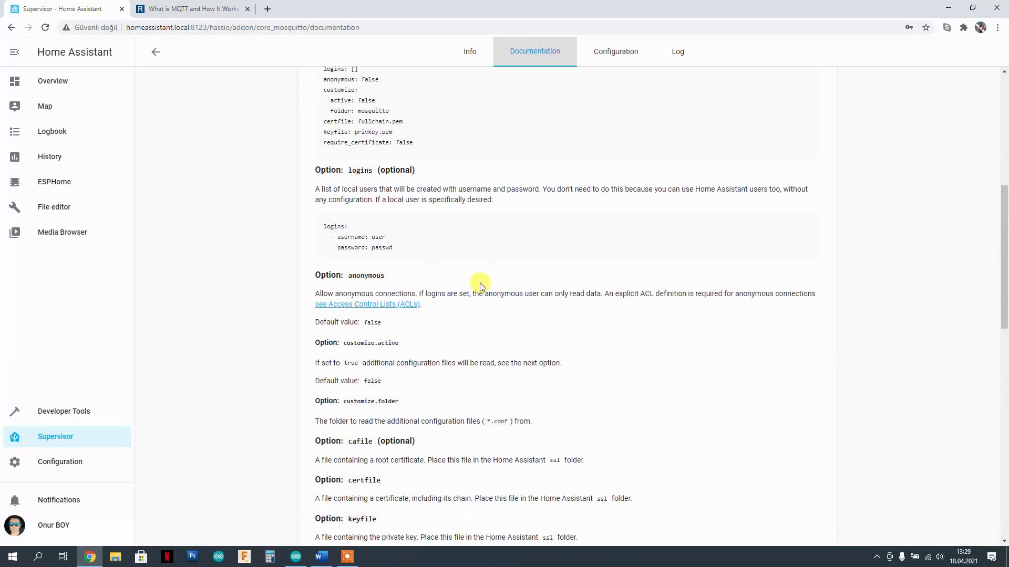
scroll(480, 286, down, 4)
scroll(459, 309, up, 11)
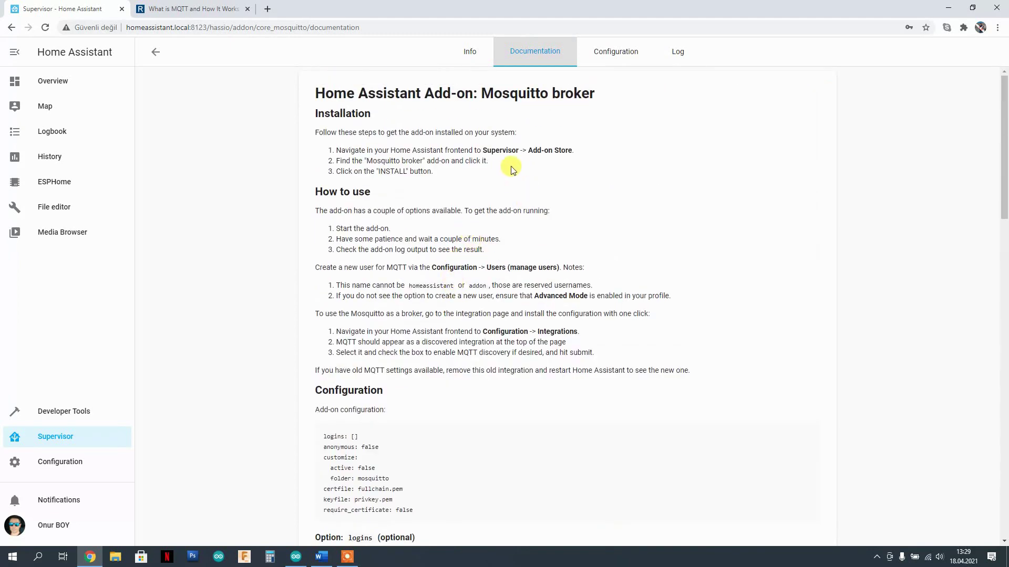
click(601, 58)
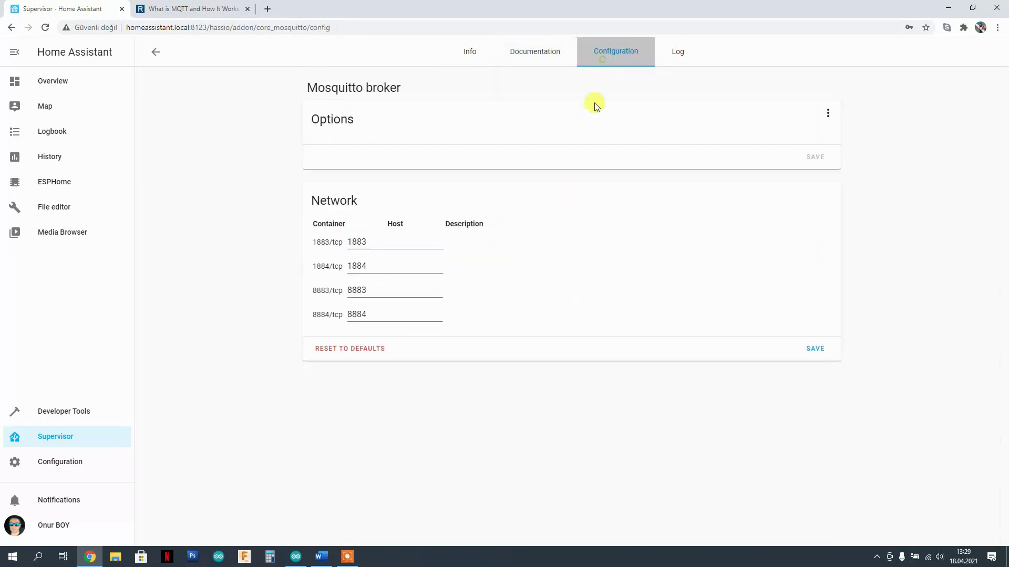
drag(445, 212, 333, 135)
click(419, 187)
drag(433, 214, 322, 139)
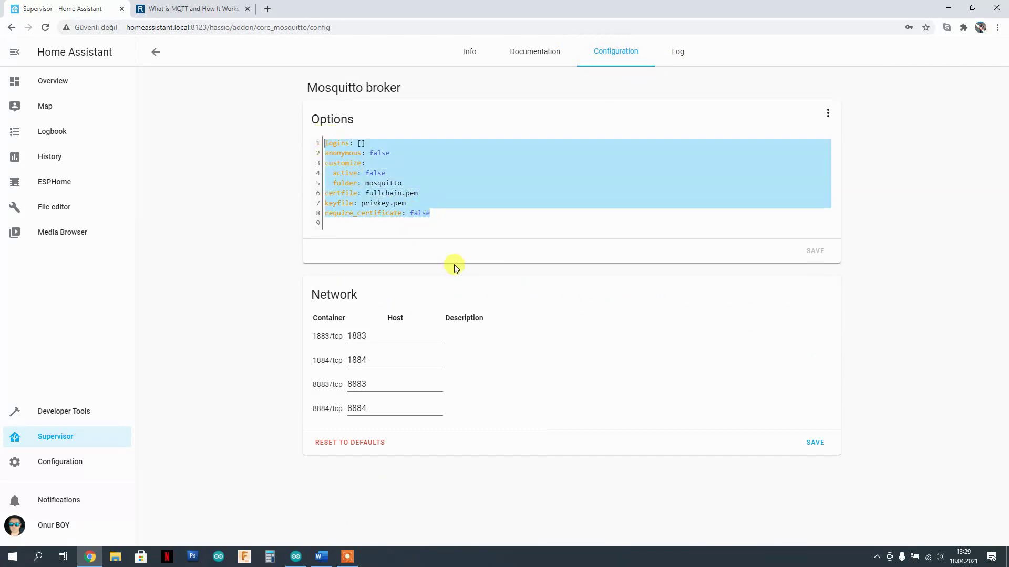
click(455, 216)
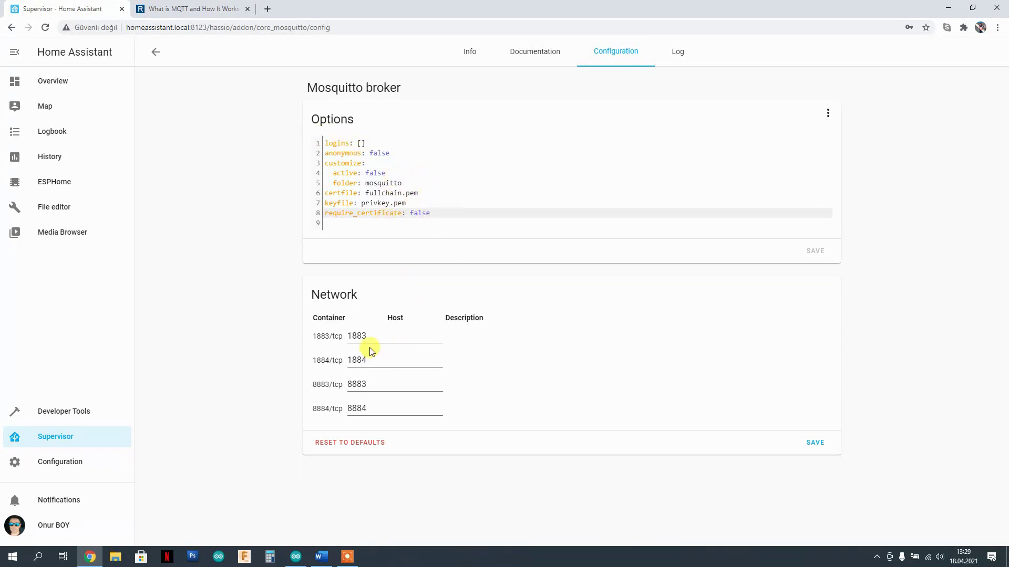
double_click(373, 409)
click(486, 374)
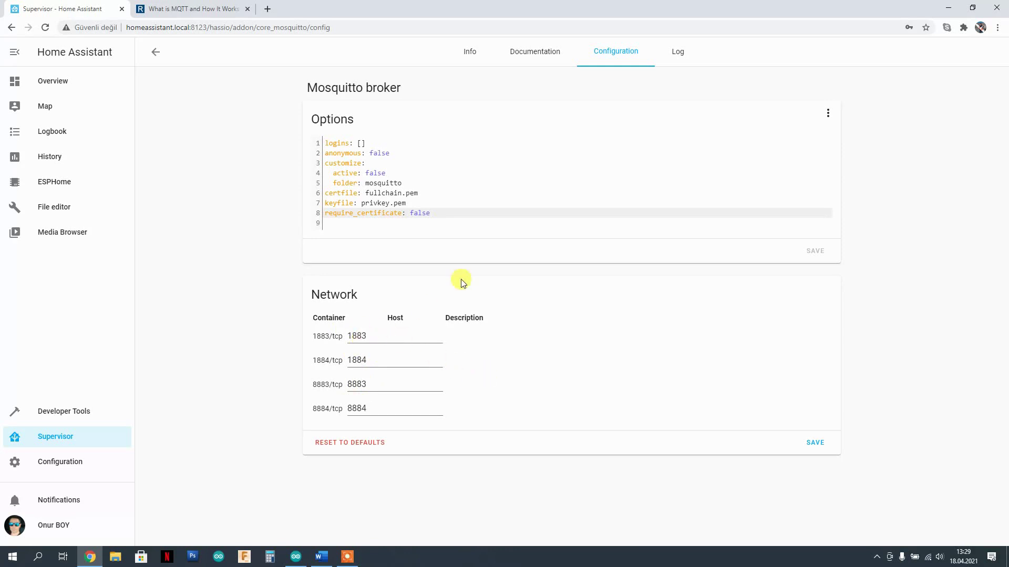
click(471, 52)
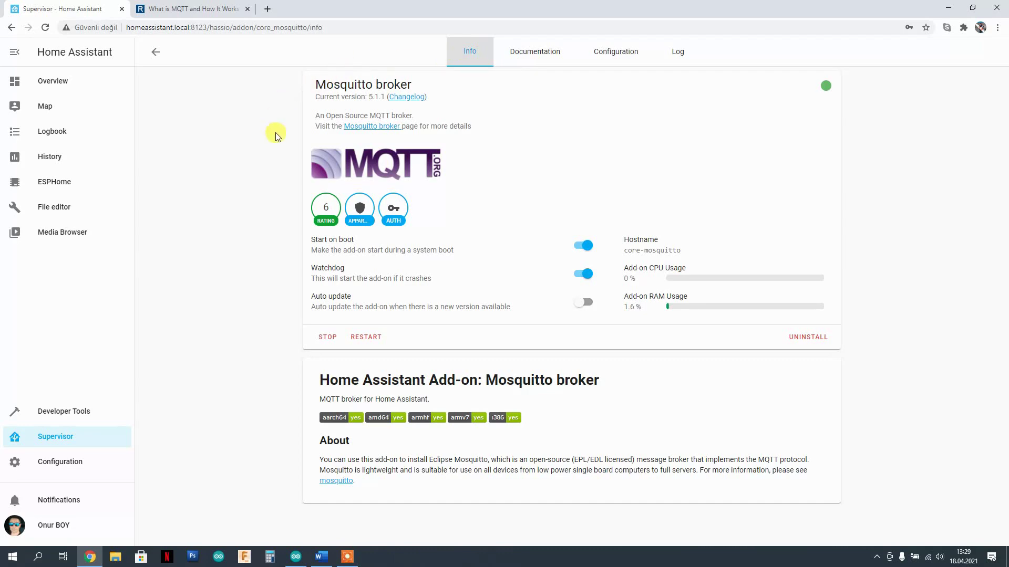
click(525, 49)
click(470, 58)
click(322, 557)
click(528, 284)
scroll(607, 284, down, 2)
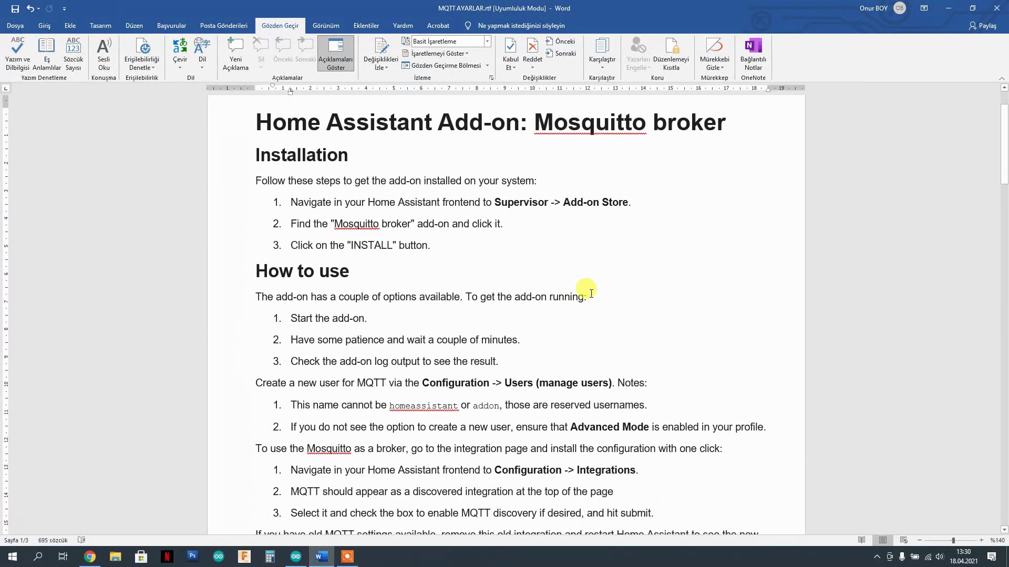
drag(335, 224, 607, 234)
click(603, 225)
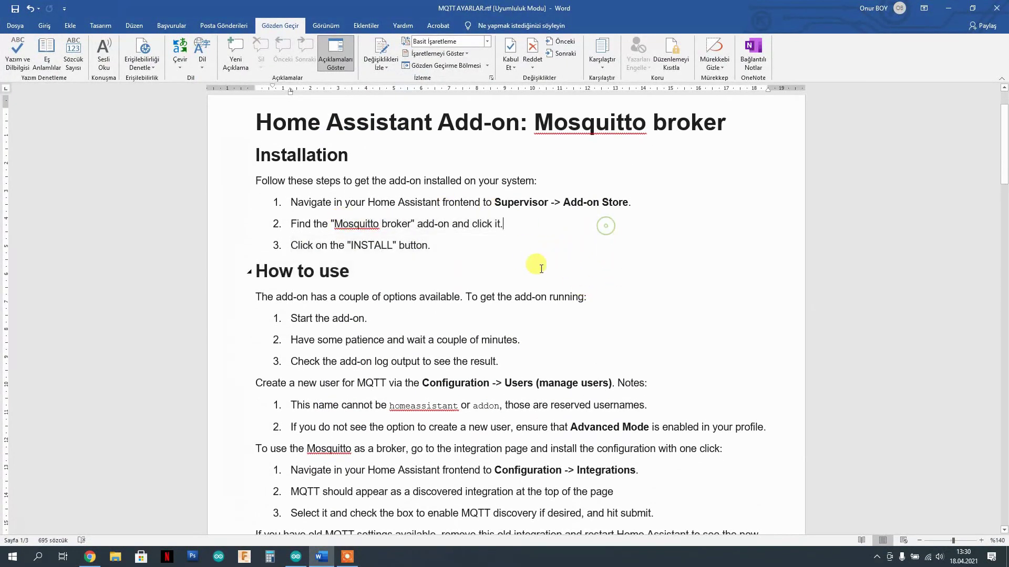
scroll(603, 224, down, 3)
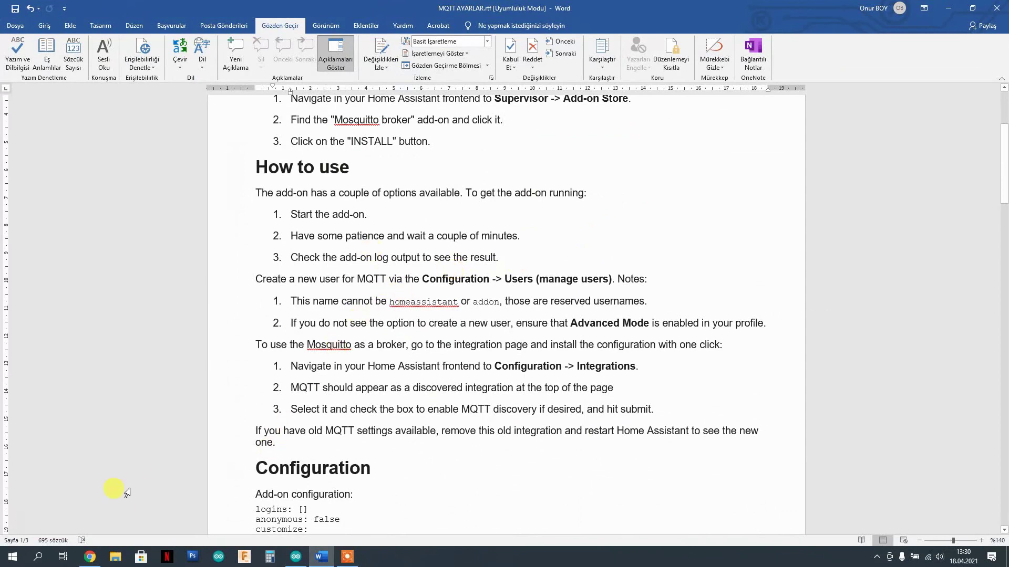
click(90, 557)
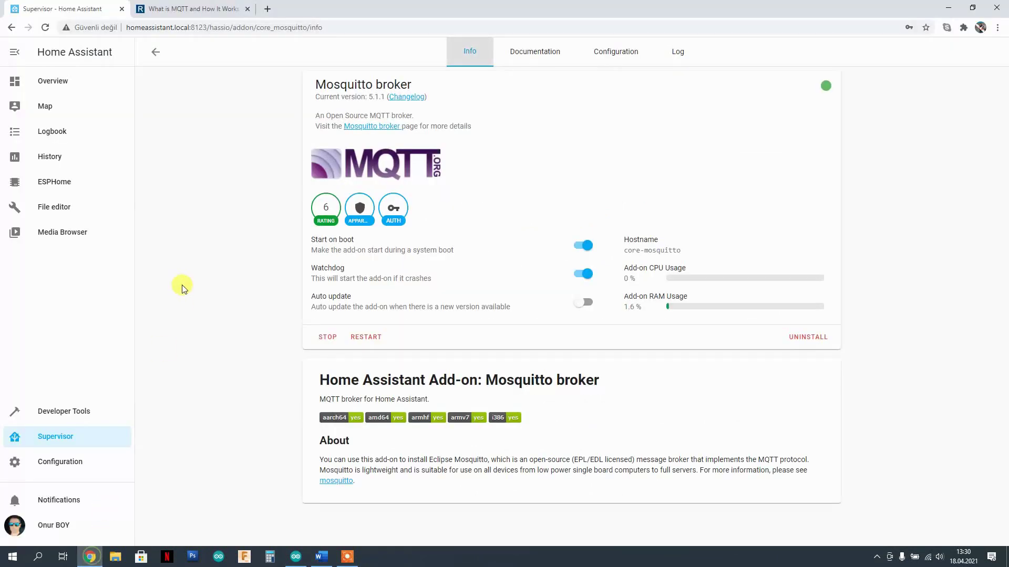
- Open the Home Assistant users list and start adding a new user
click(58, 465)
scroll(669, 288, down, 7)
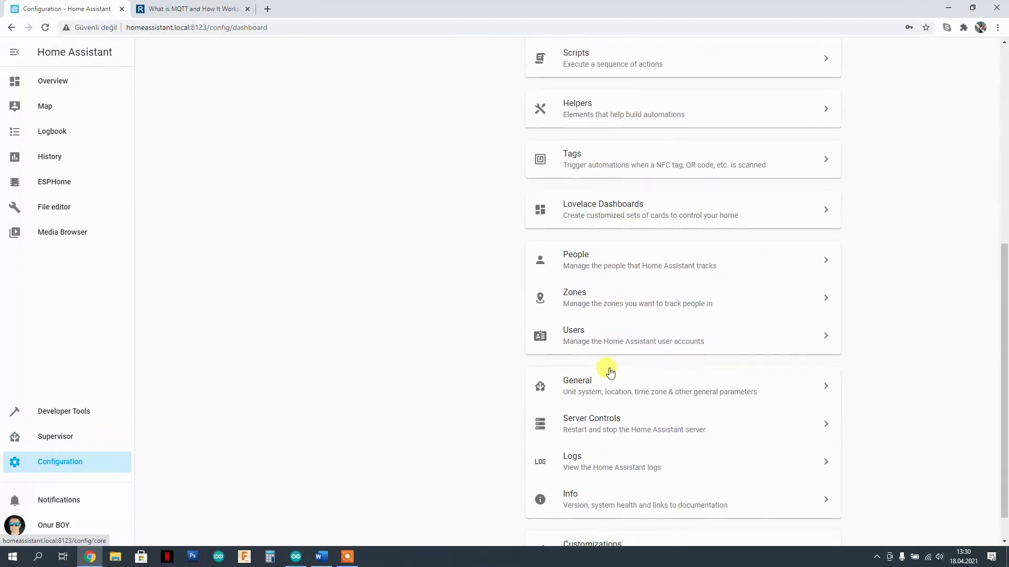
click(596, 339)
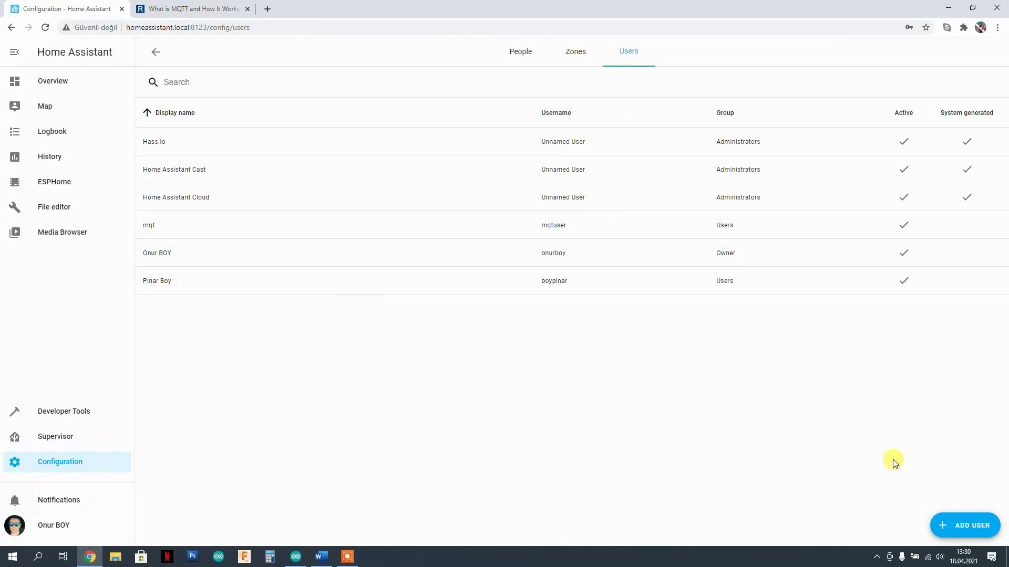
click(954, 525)
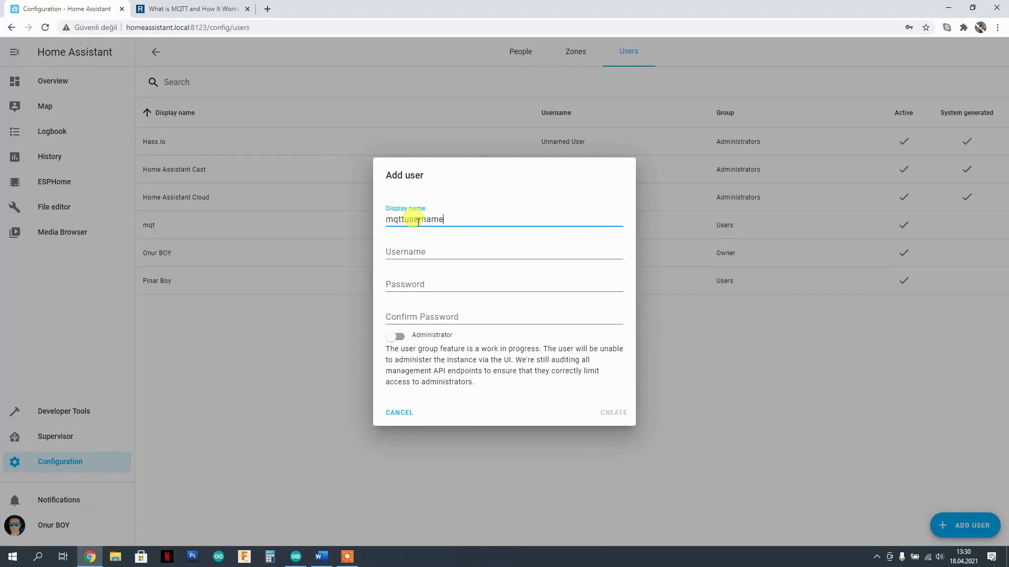
- Change the username to mqtt_user to match the MQTT username in the Arduino sketch
click(412, 252)
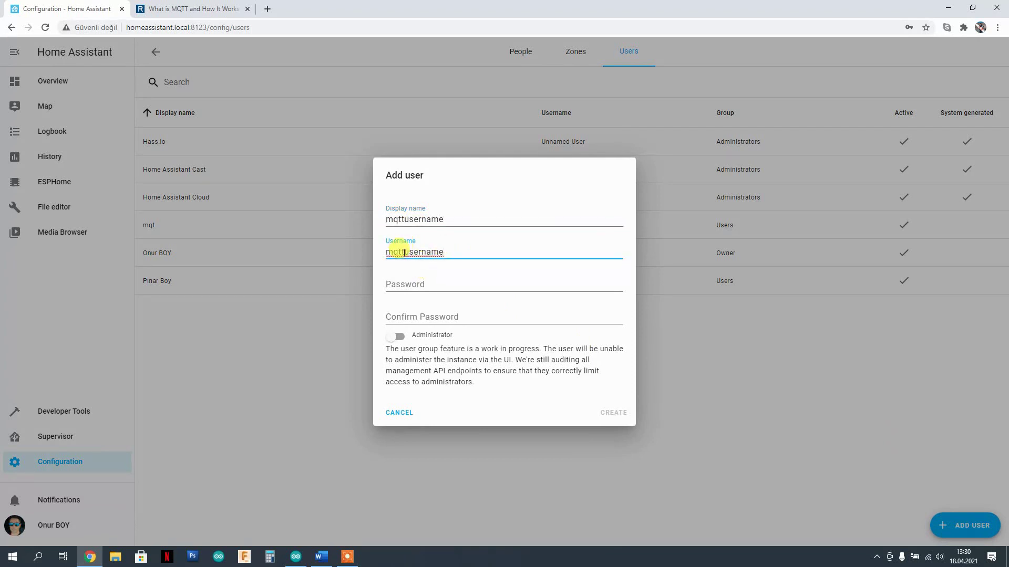
drag(418, 253, 452, 254)
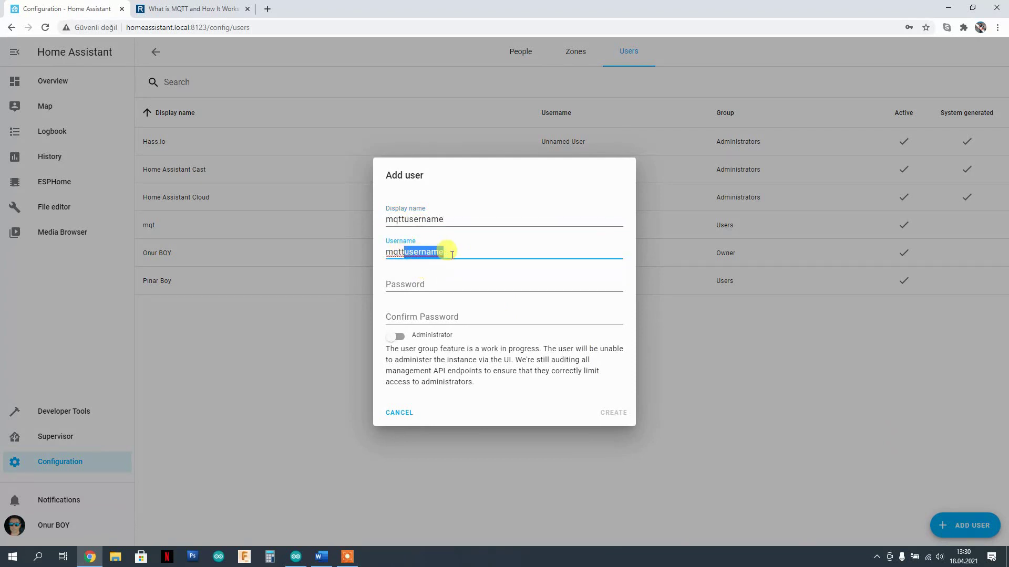
text(_user)
click(295, 555)
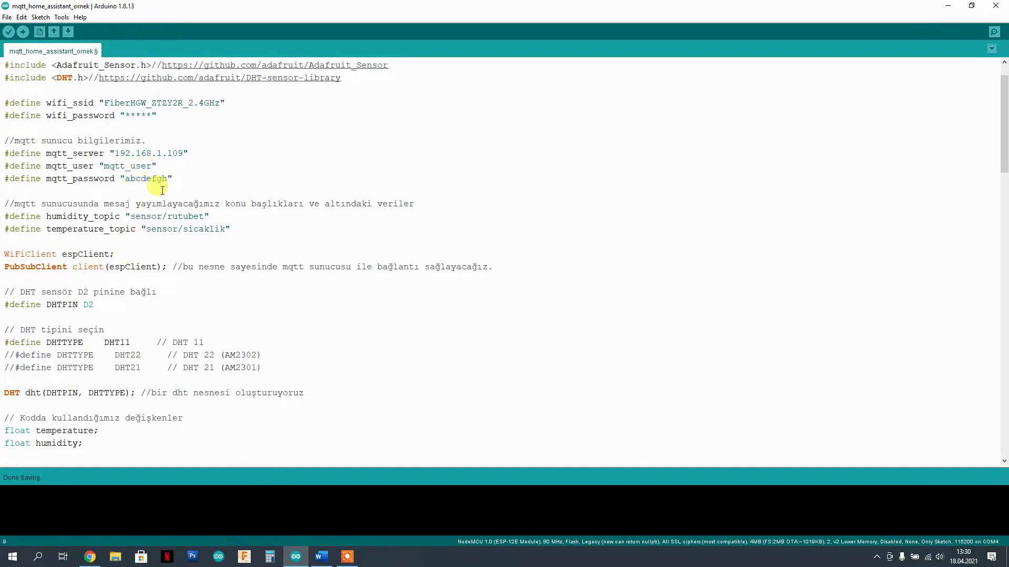
click(322, 558)
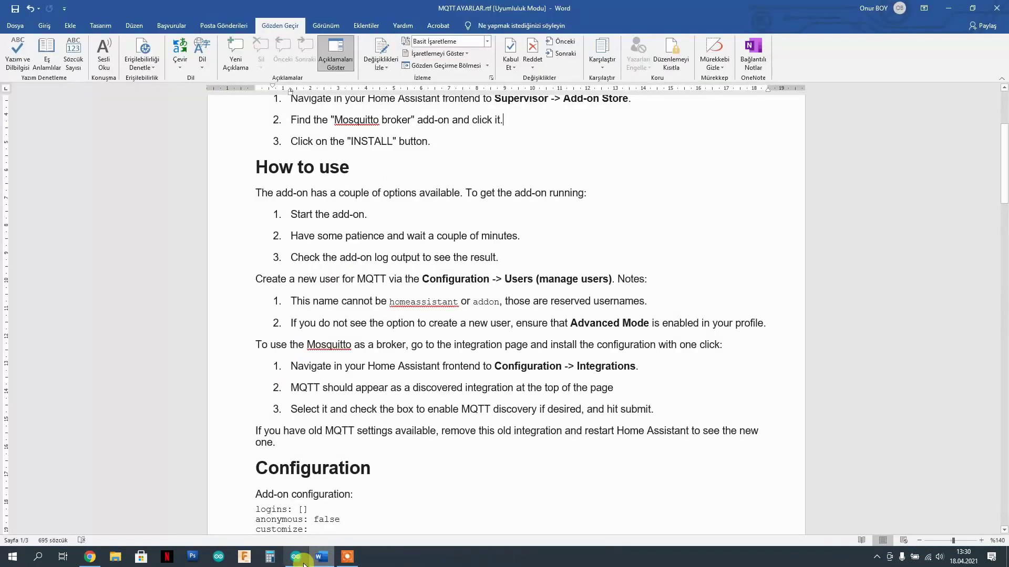
click(90, 557)
- Enter the MQTT password in both password fields and create the non-admin user
click(418, 283)
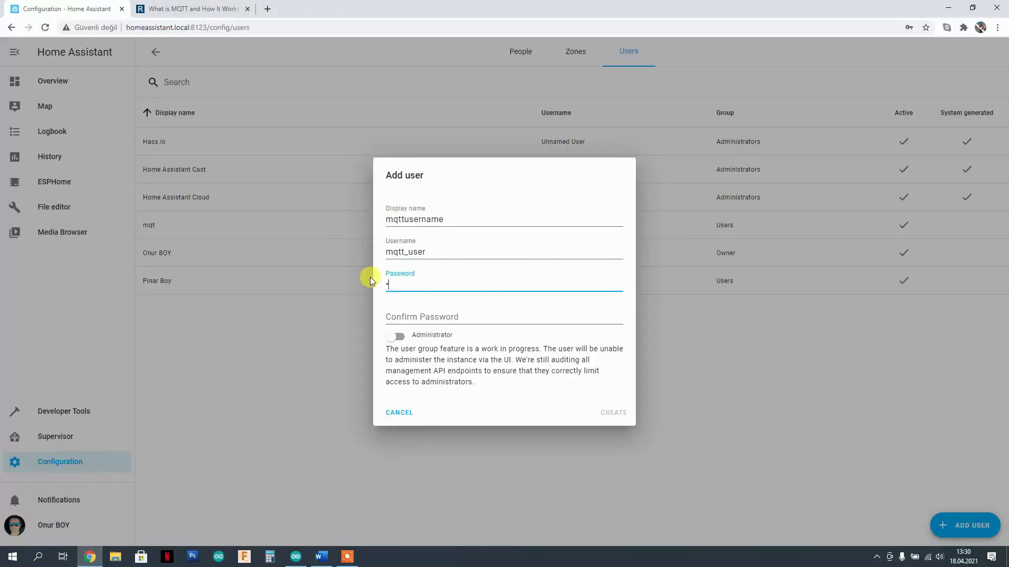
text(mqttpass)
click(420, 317)
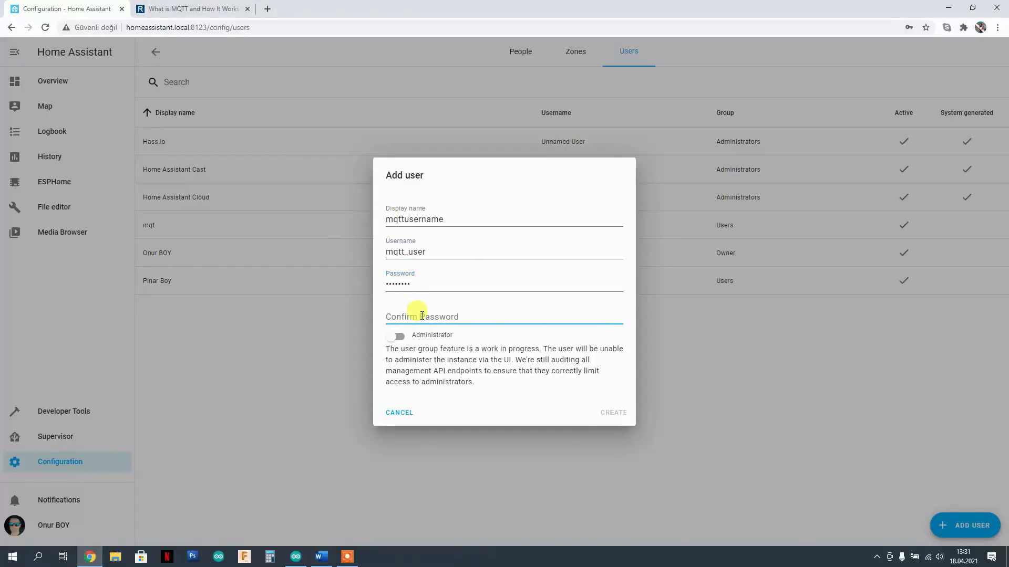
text(mq)
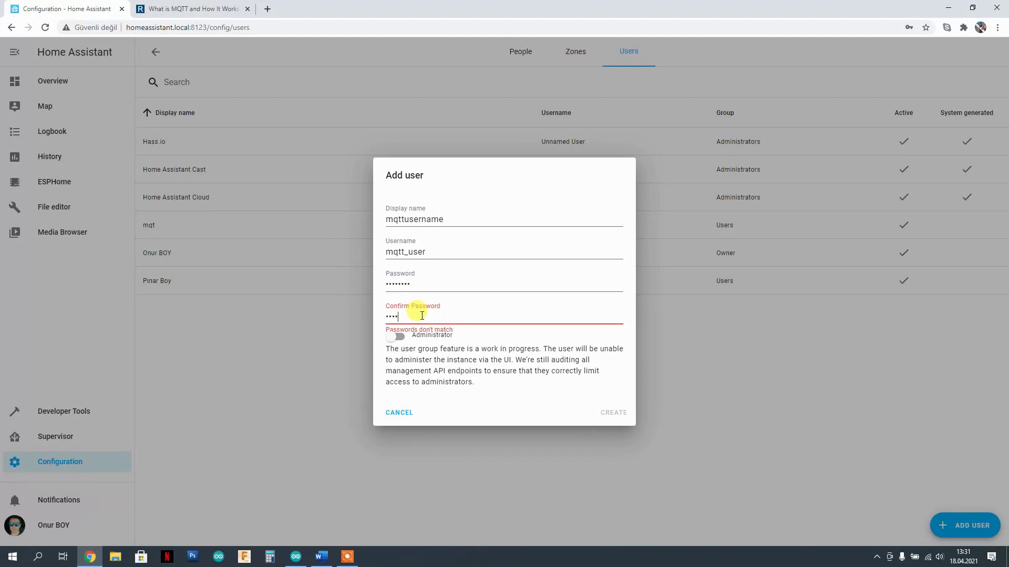
text(ttpass)
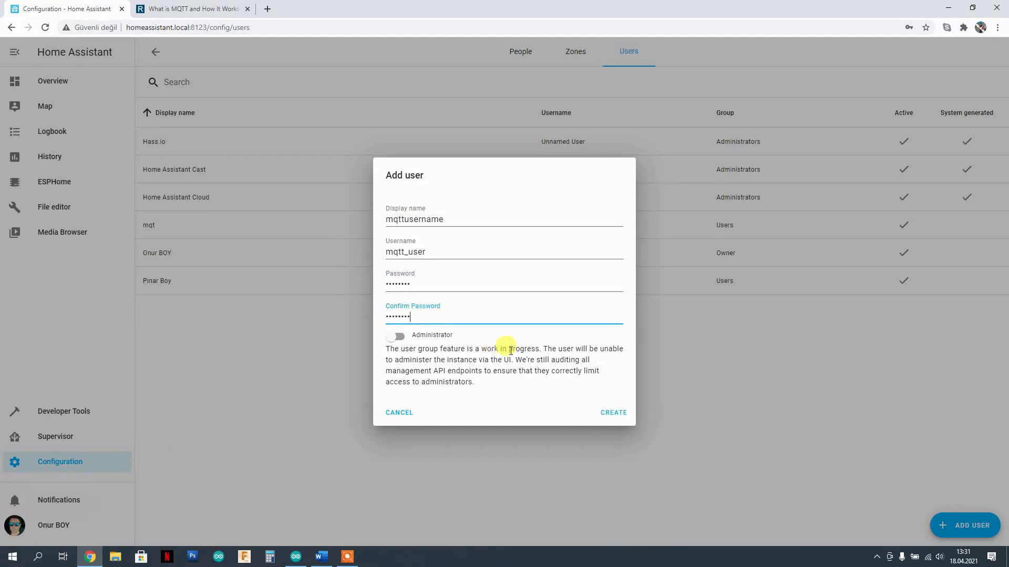
click(613, 412)
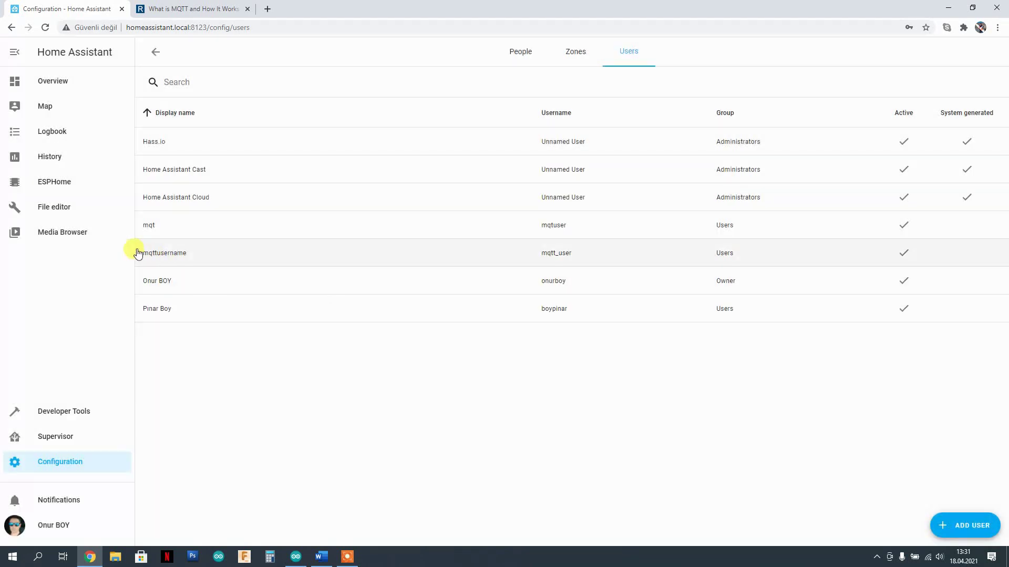
click(321, 556)
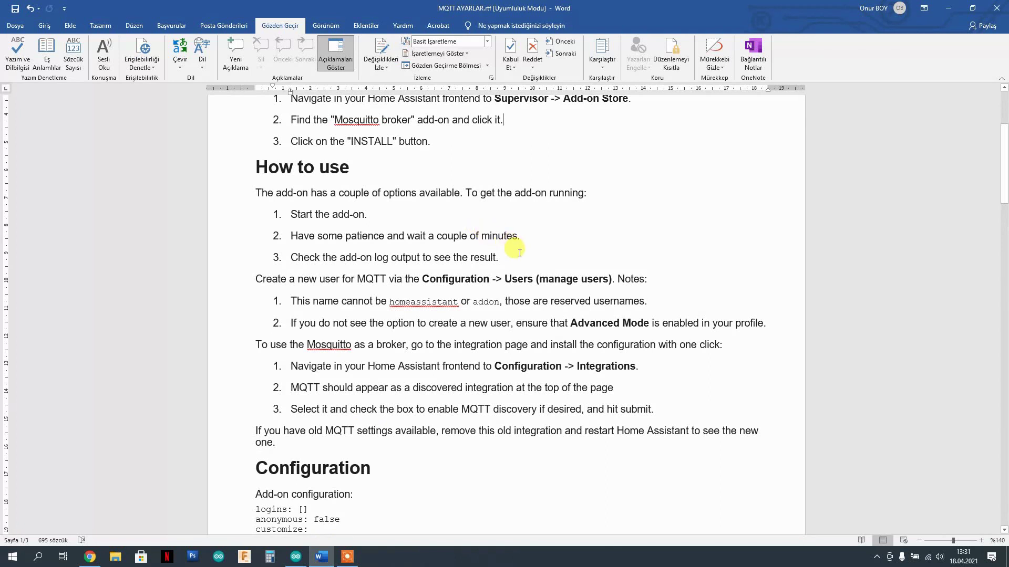
scroll(519, 253, down, 1)
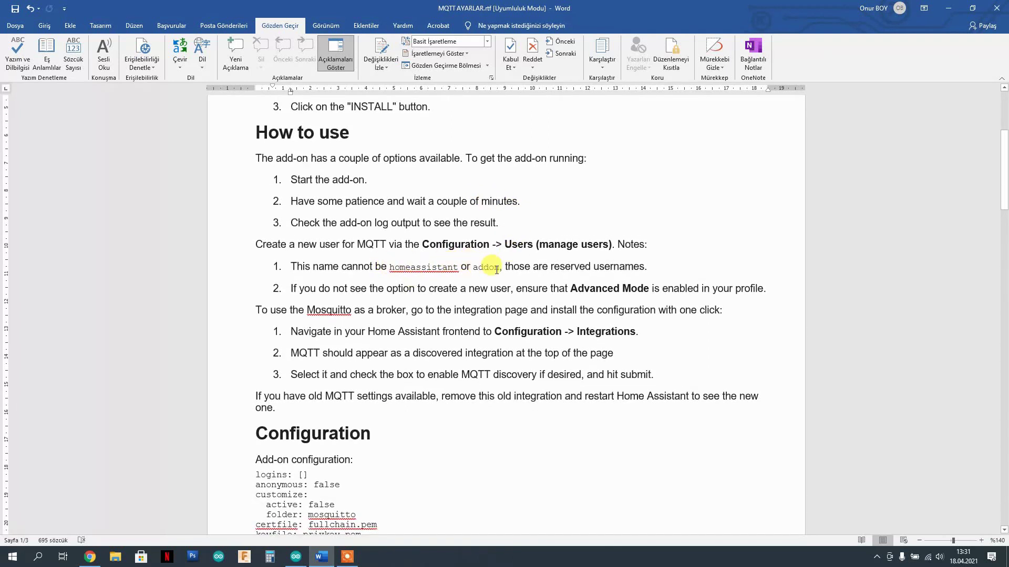
scroll(575, 266, down, 2)
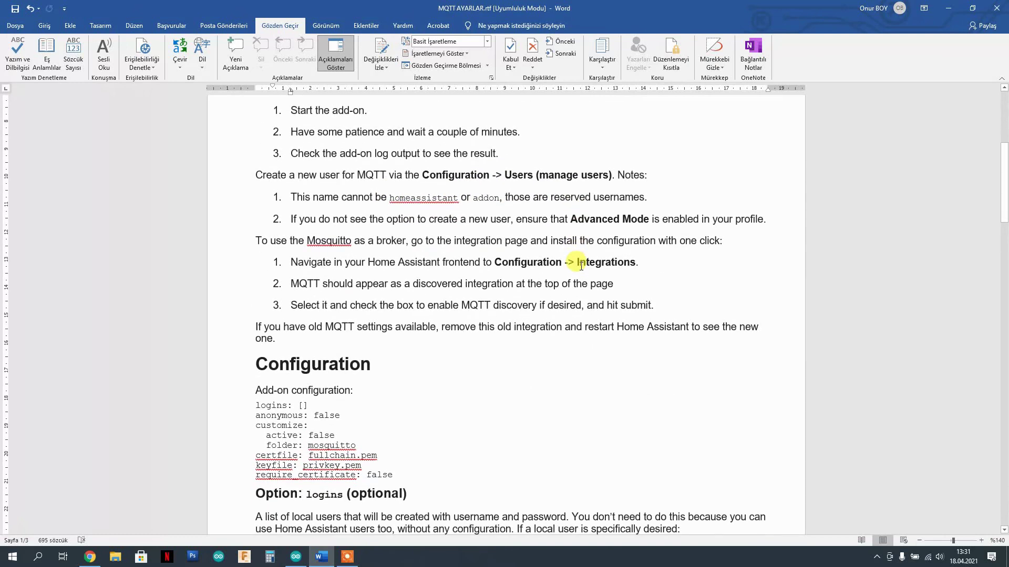
scroll(564, 229, down, 1)
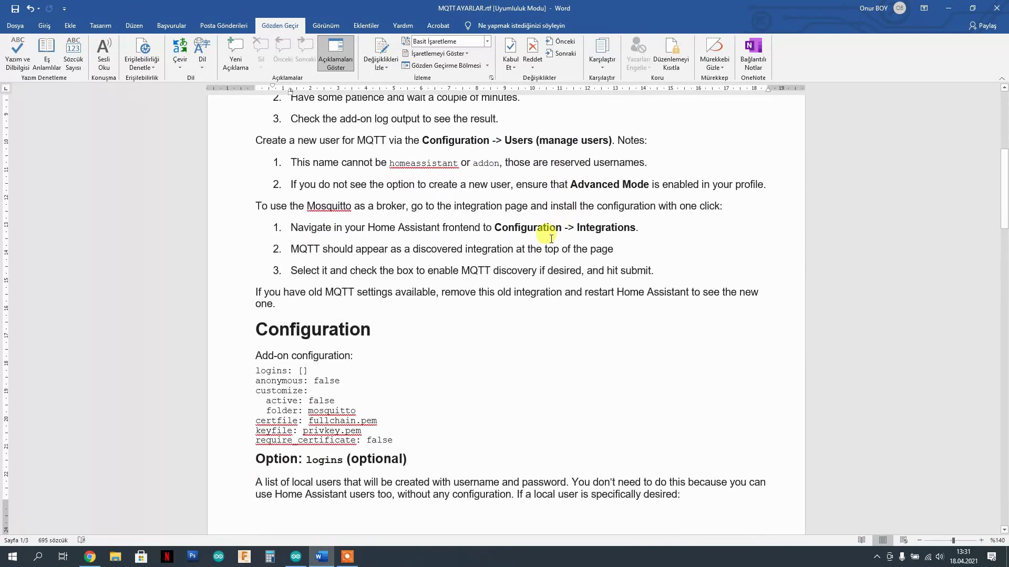
- Open Home Assistant's Integrations page to check the MQTT Mosquitto broker integration
click(90, 557)
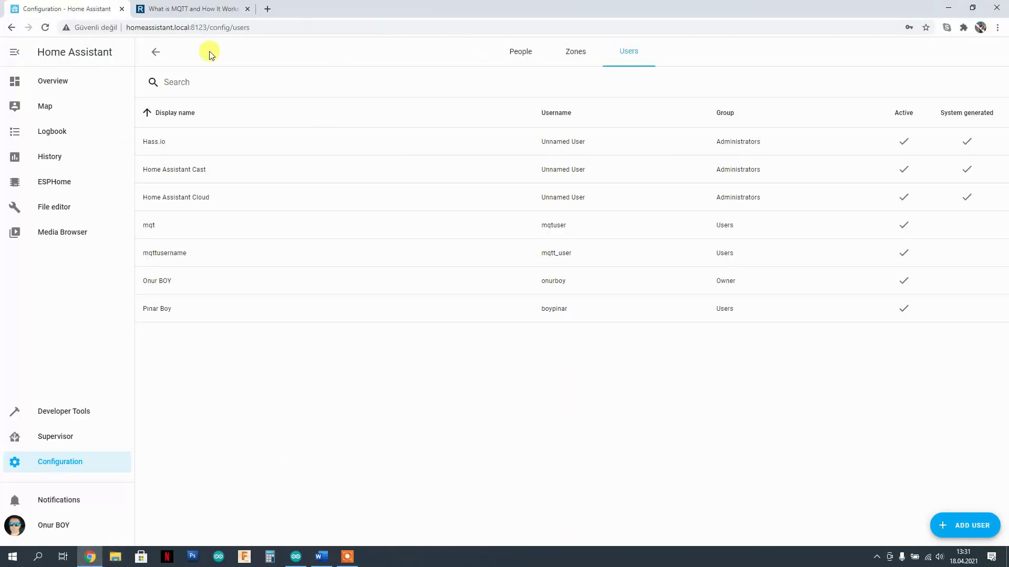
click(56, 465)
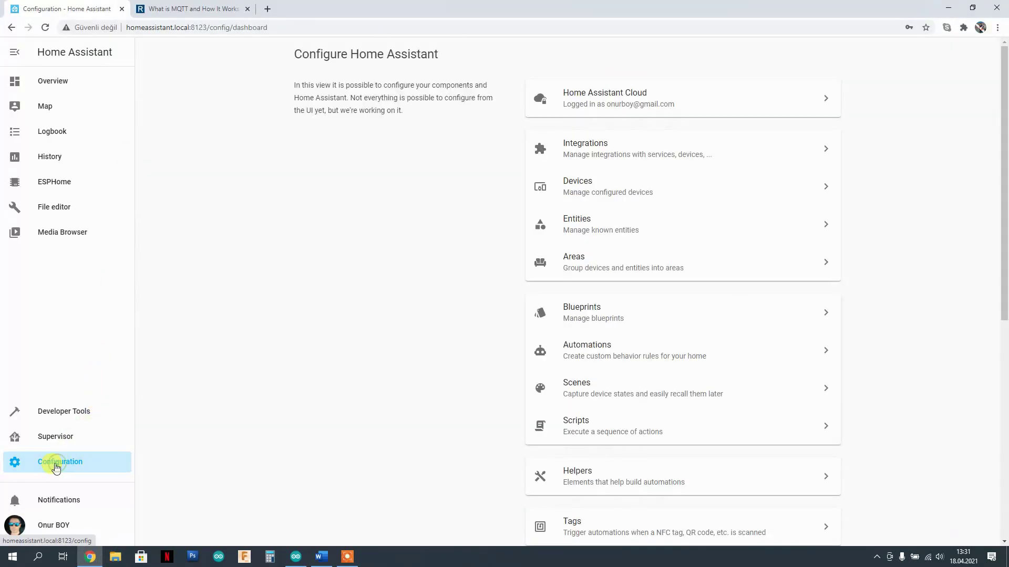
click(594, 145)
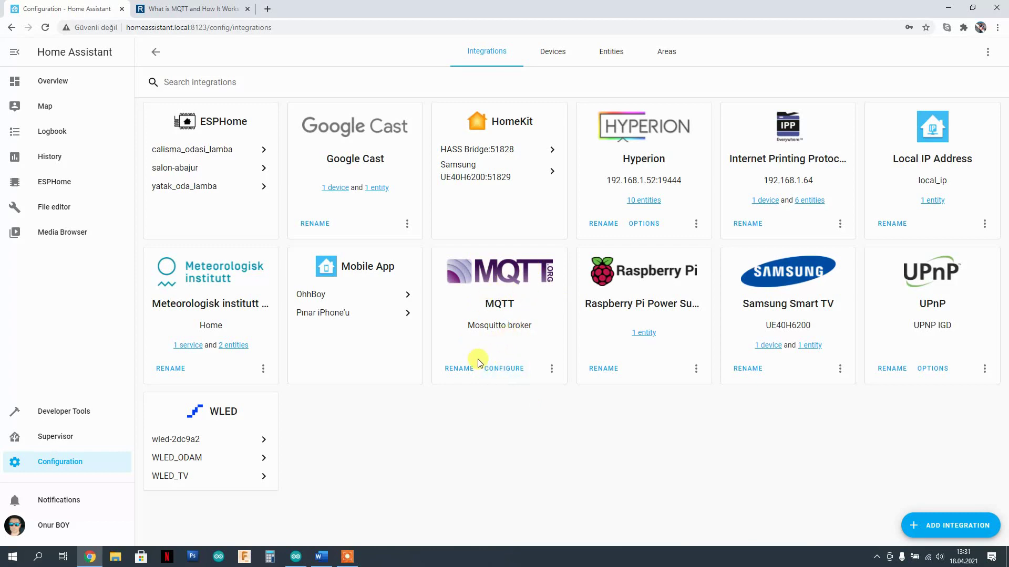
click(347, 558)
scroll(381, 231, down, 1)
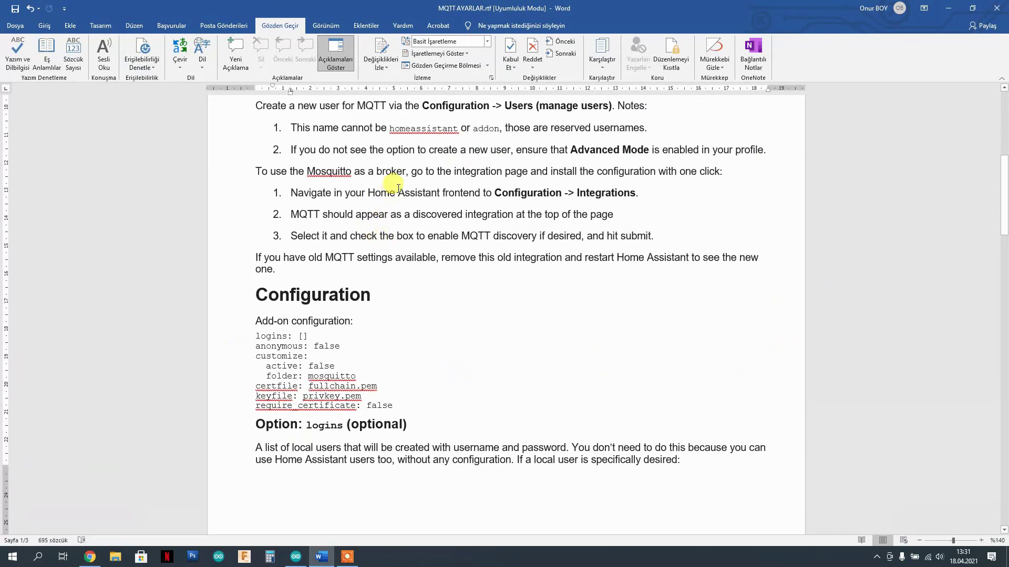
scroll(398, 188, down, 5)
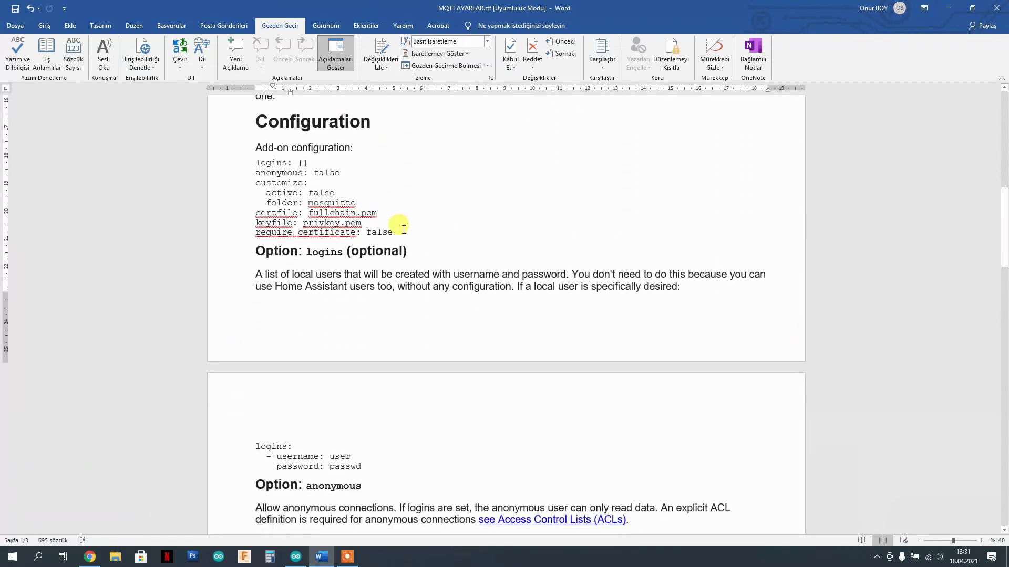
drag(403, 229, 259, 144)
click(419, 193)
drag(411, 232, 256, 147)
scroll(480, 173, down, 10)
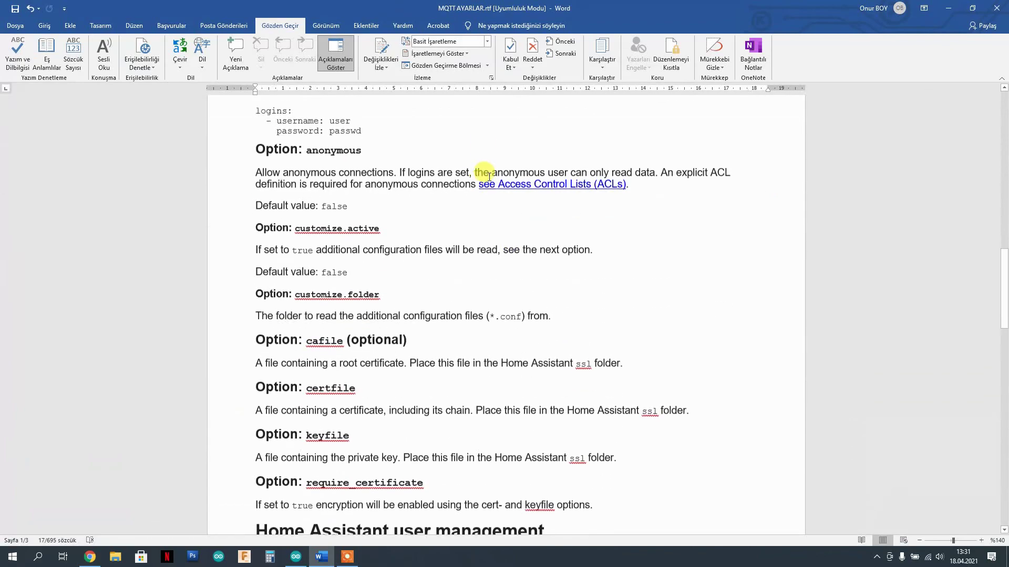
scroll(483, 175, down, 12)
scroll(427, 241, up, 10)
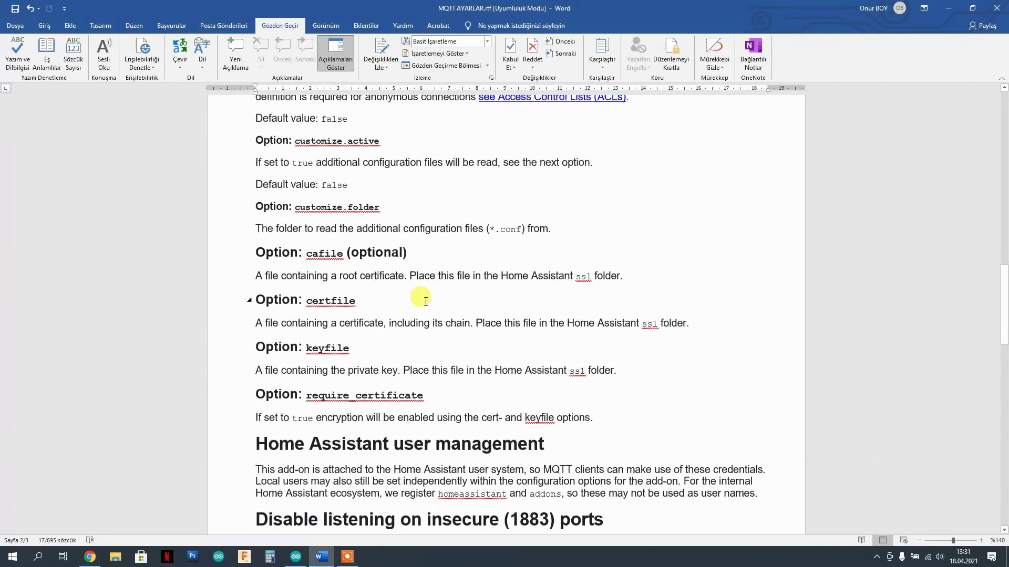
scroll(421, 294, up, 15)
- Open configuration.yaml in the File editor to view the TemperatureESP and HumidityESP sensor blocks
click(89, 558)
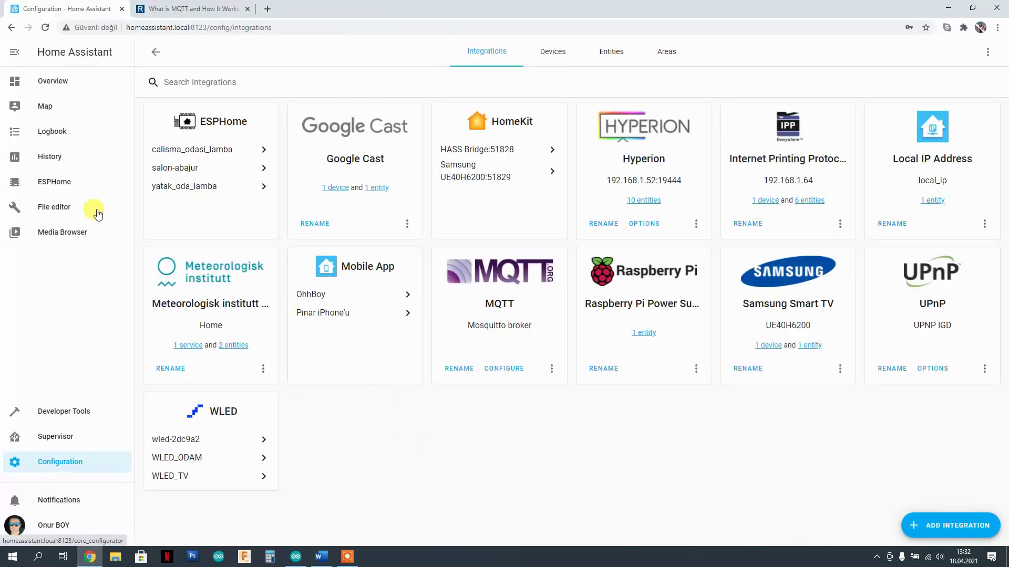
click(59, 208)
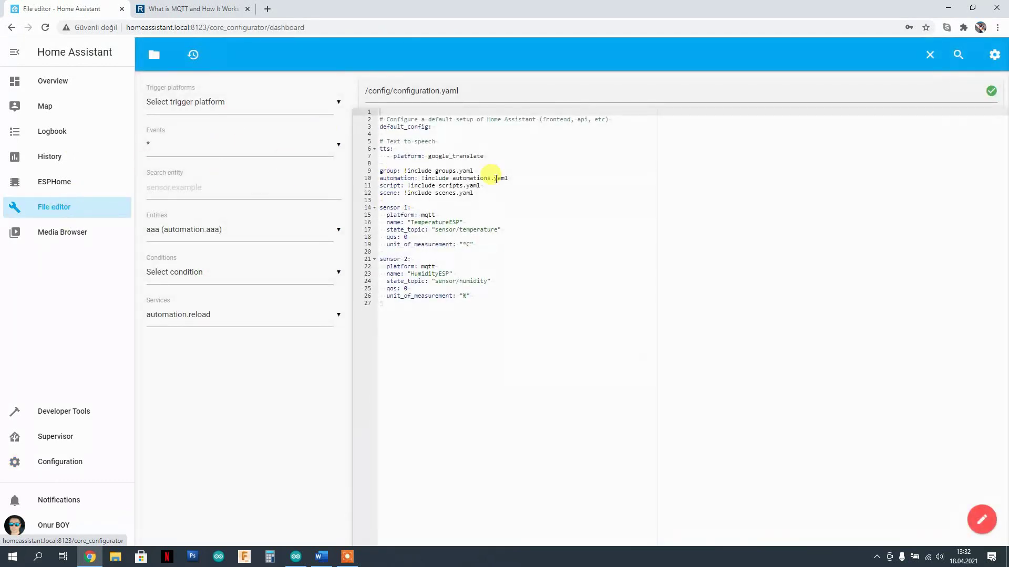
click(55, 436)
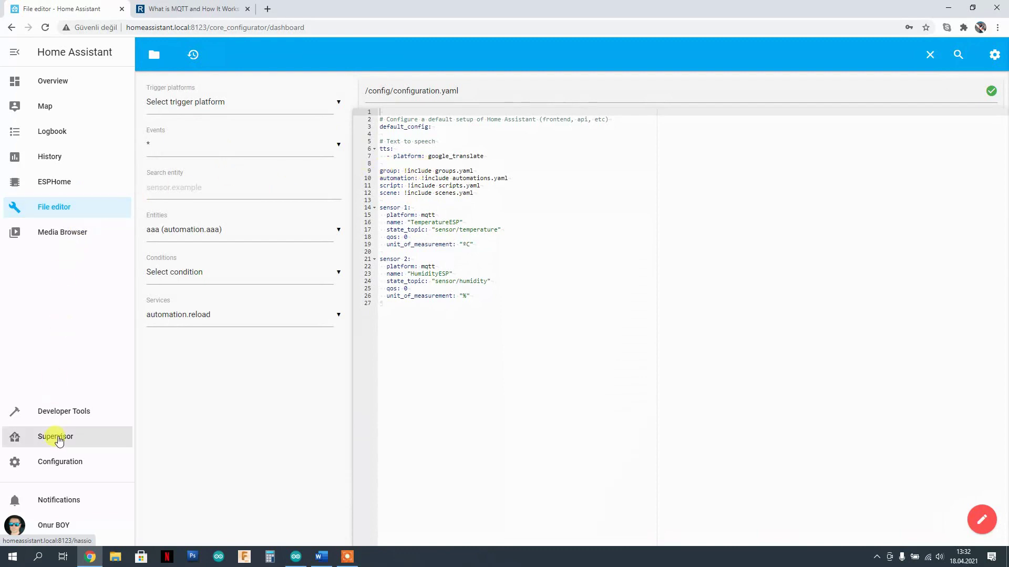
click(530, 53)
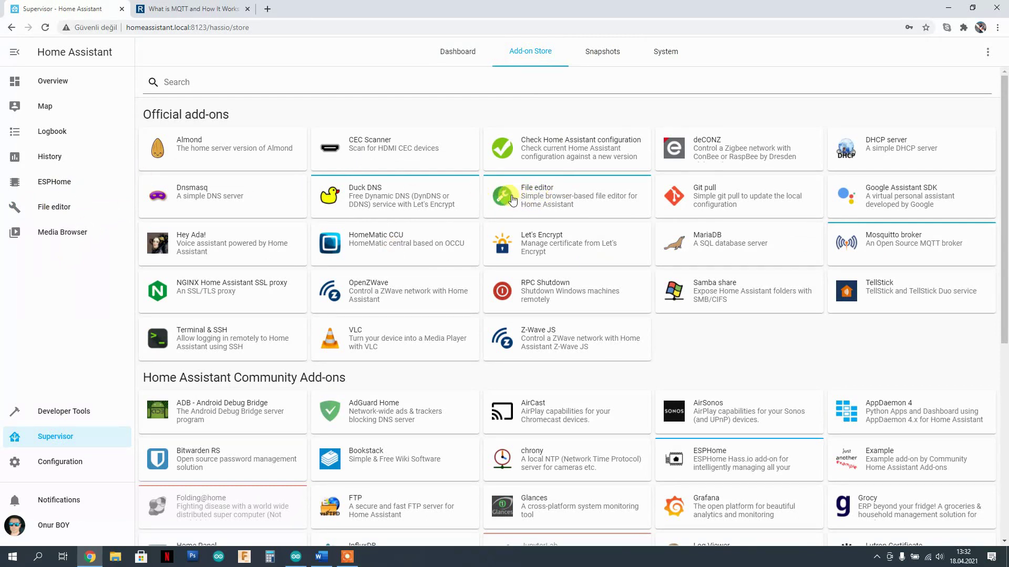
click(52, 215)
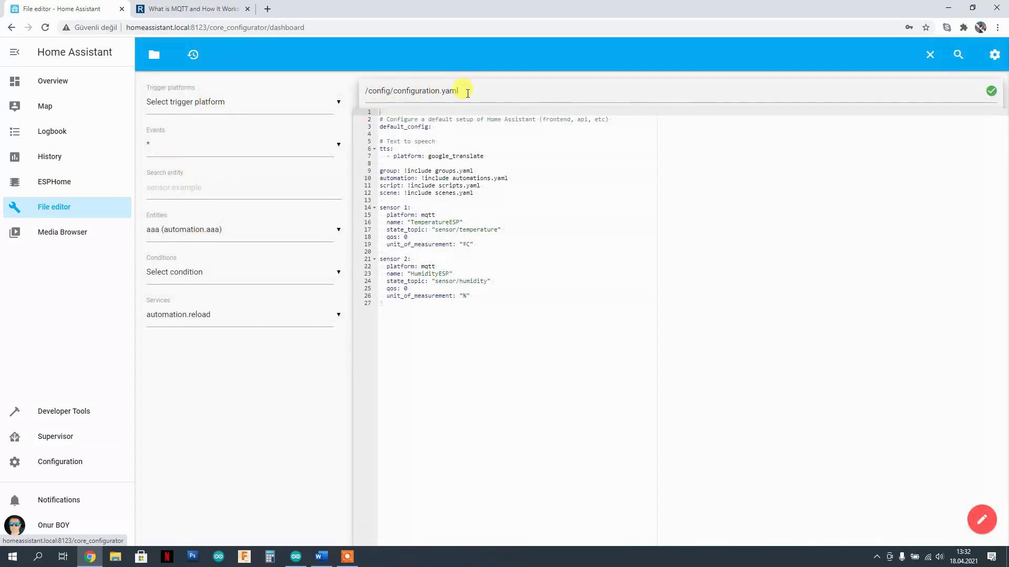
triple_click(467, 93)
click(465, 93)
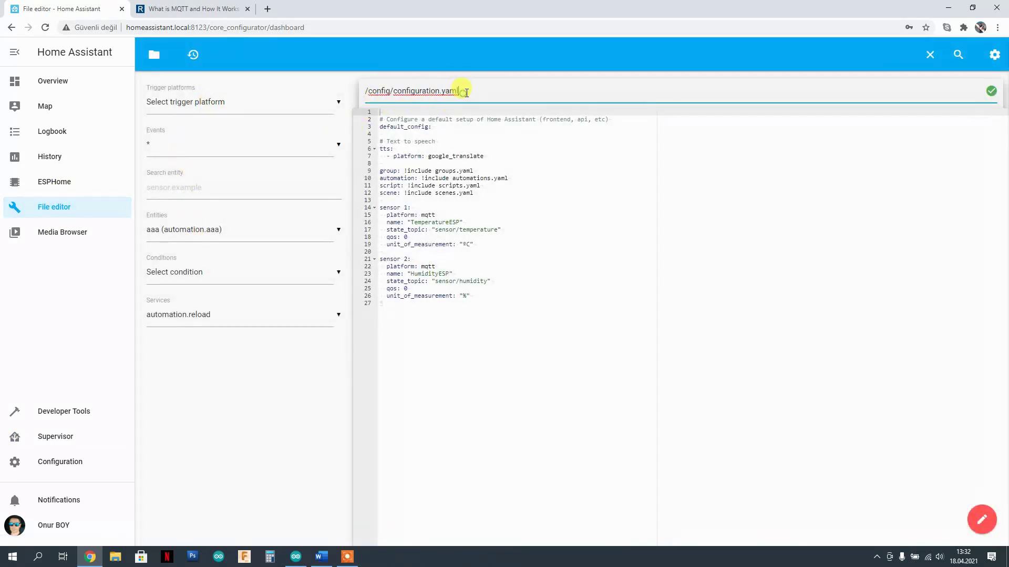
triple_click(466, 93)
click(153, 54)
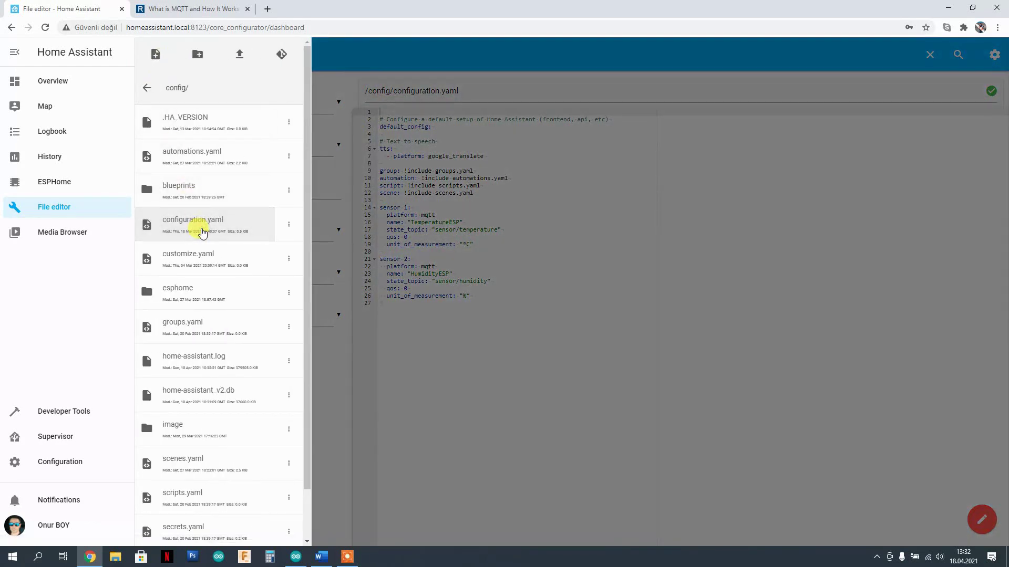
click(527, 245)
click(448, 214)
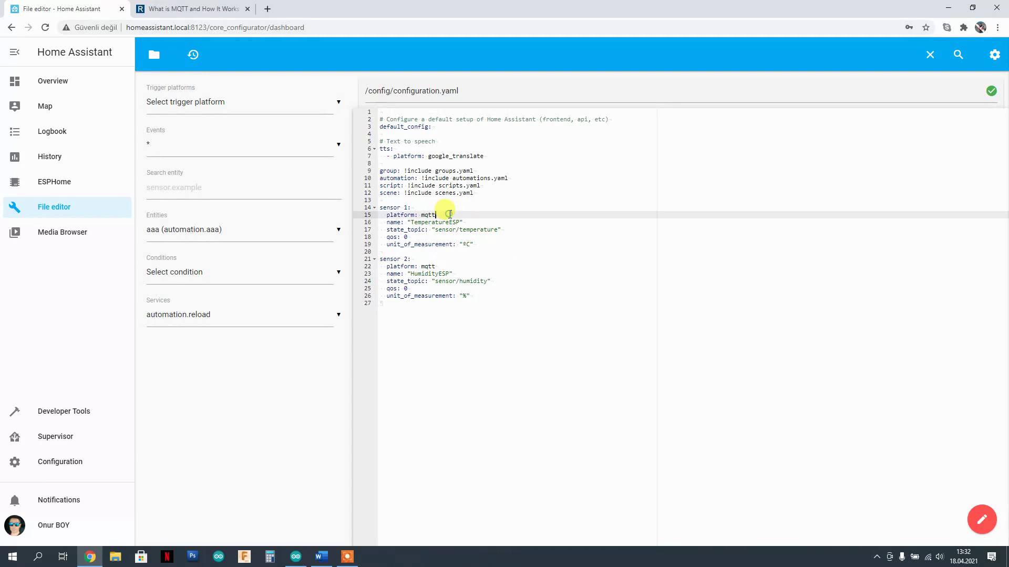
click(489, 247)
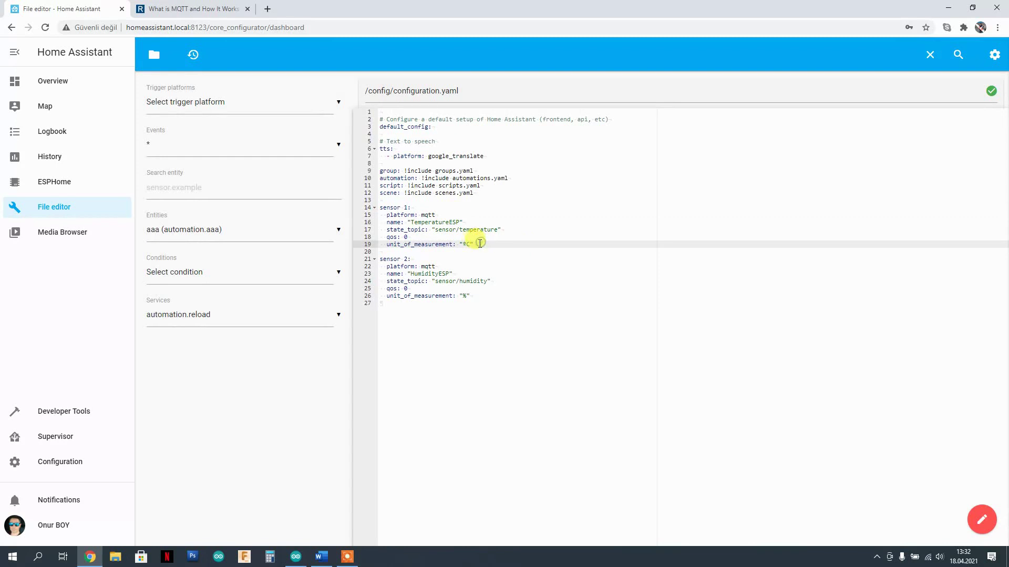
drag(479, 243, 376, 207)
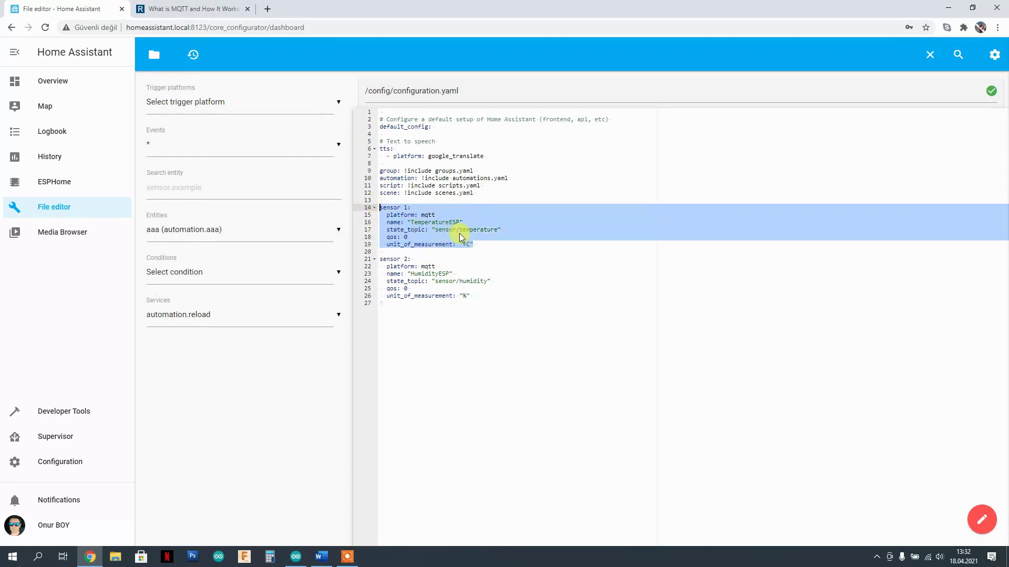
drag(500, 229, 448, 230)
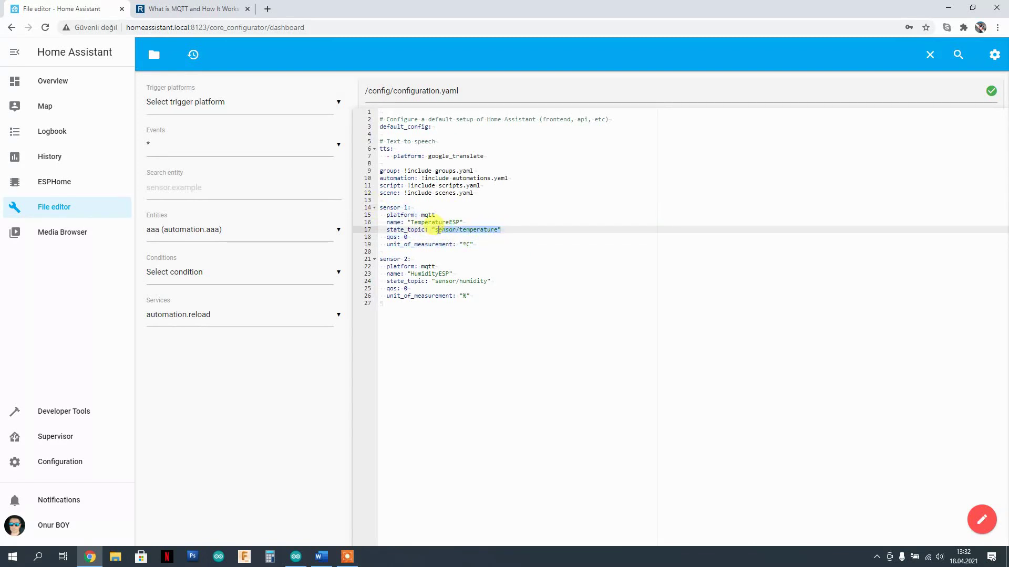
click(448, 238)
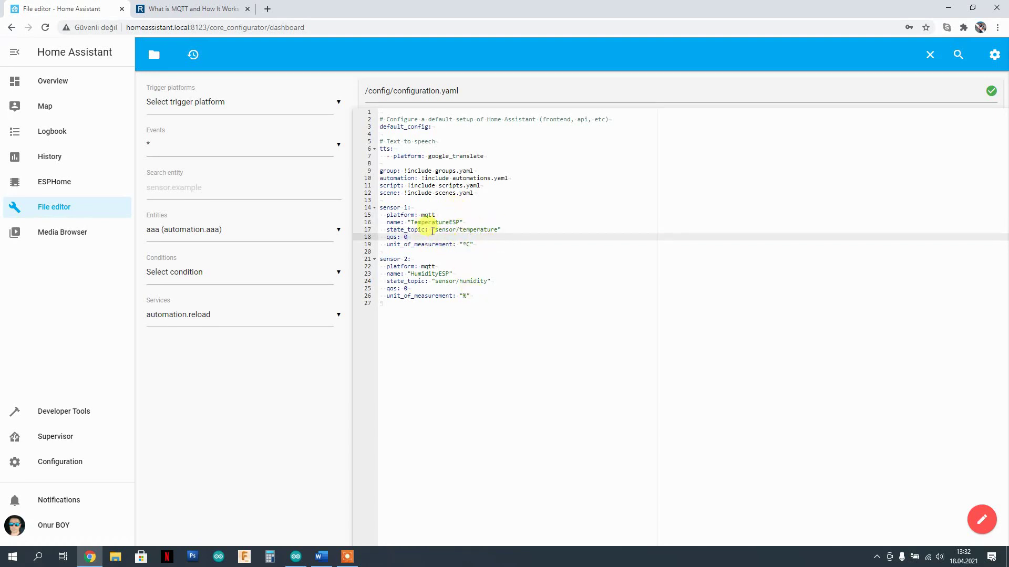
click(441, 229)
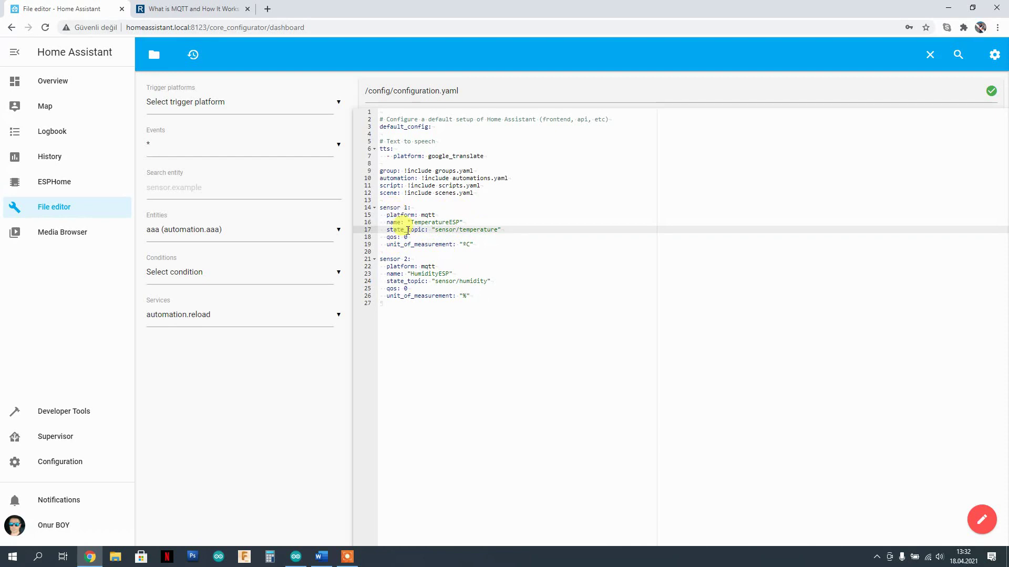
click(476, 244)
drag(482, 297, 373, 209)
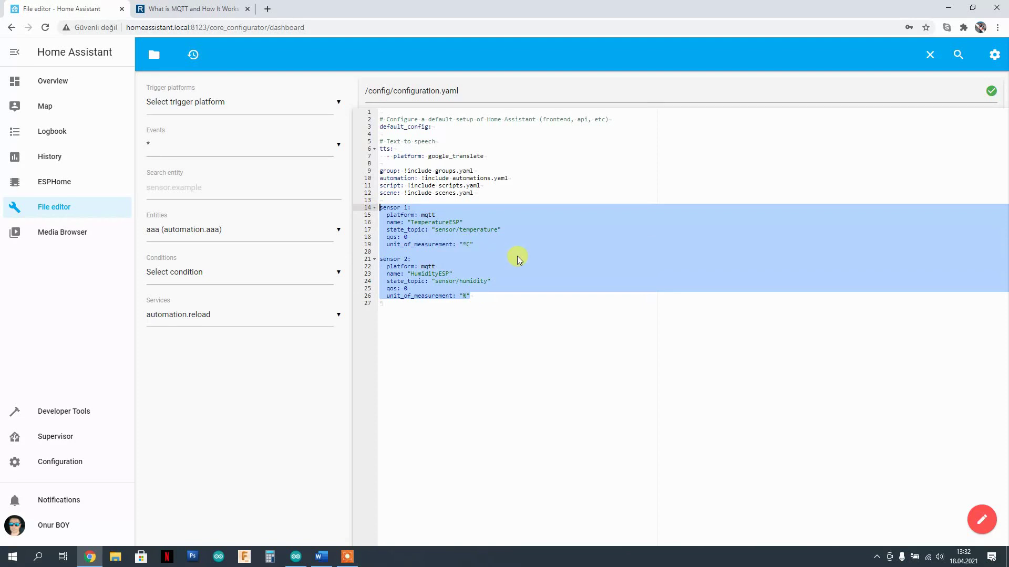
click(385, 314)
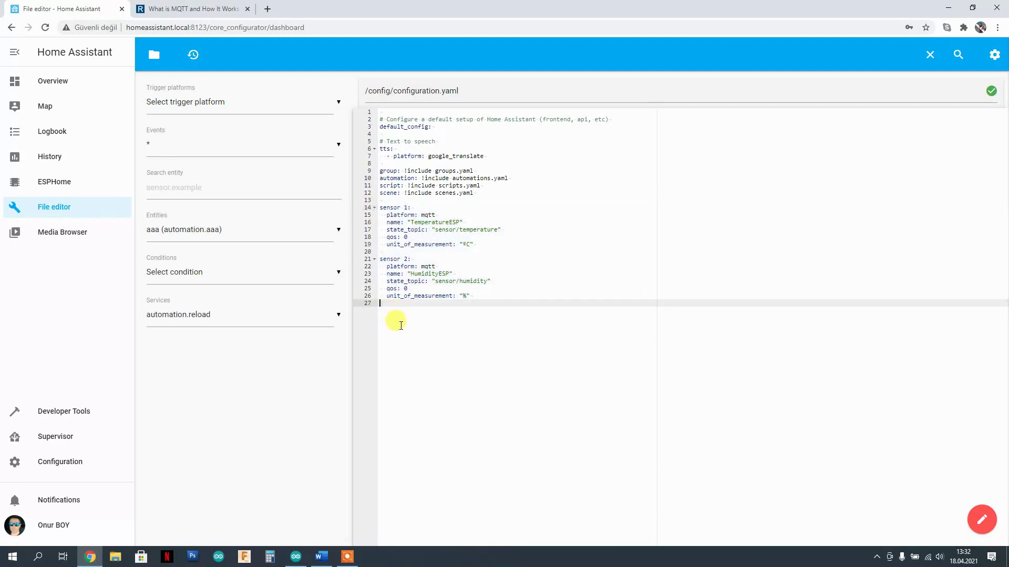
- Paste a copy of both sensor blocks and renumber them as sensors 3 and 4
key(Return)
text(sensor 1:   platform: mqtt   name: "TemperatureESP"   state_topic: "sensor/temperature"   qos: 0   unit_of_measurement: "°C"  sensor 2:   platform: mqtt   name: "HumidityESP"   state_topic: "sensor/humidity"   qos: 0   unit_of_measurement: "%")
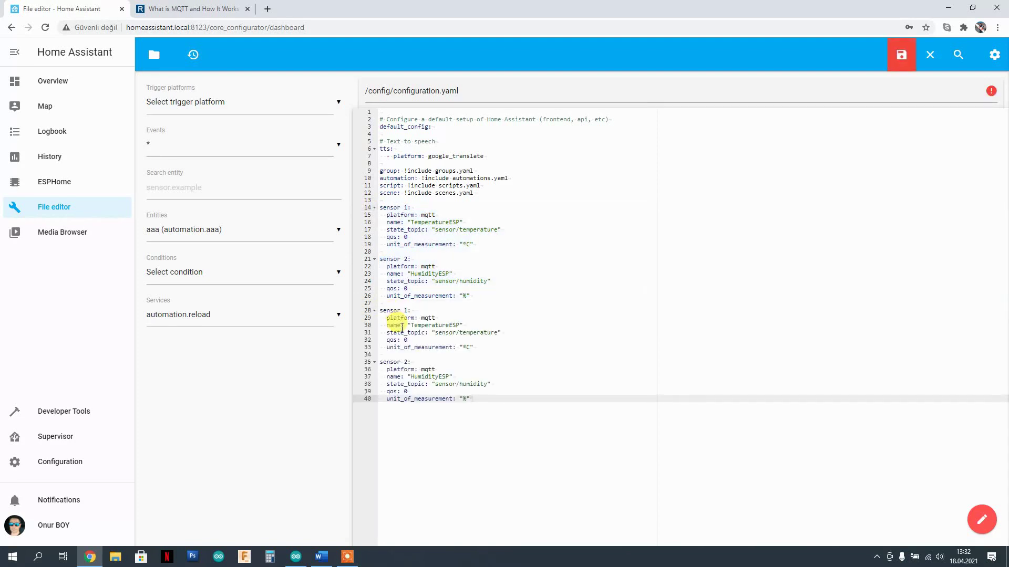
double_click(405, 310)
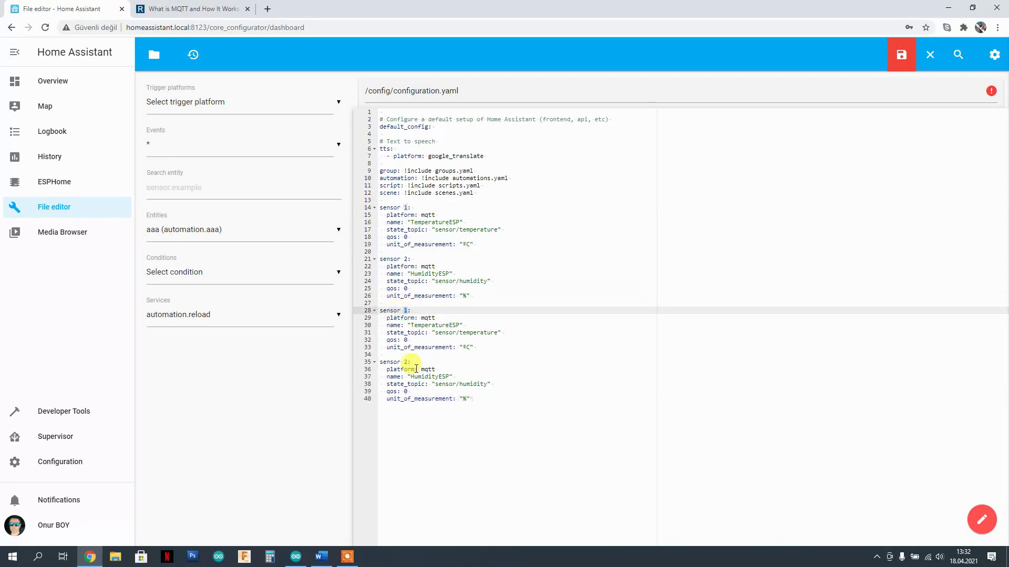
text(3)
double_click(406, 362)
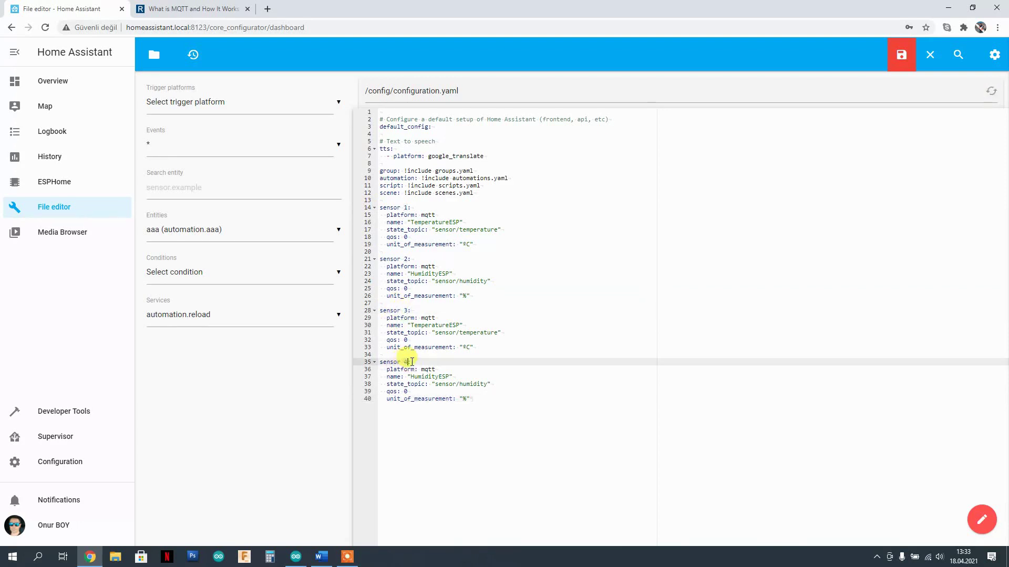
text(4)
- Rename the copied sensors to SicaklikESP and RutubetESP
double_click(428, 317)
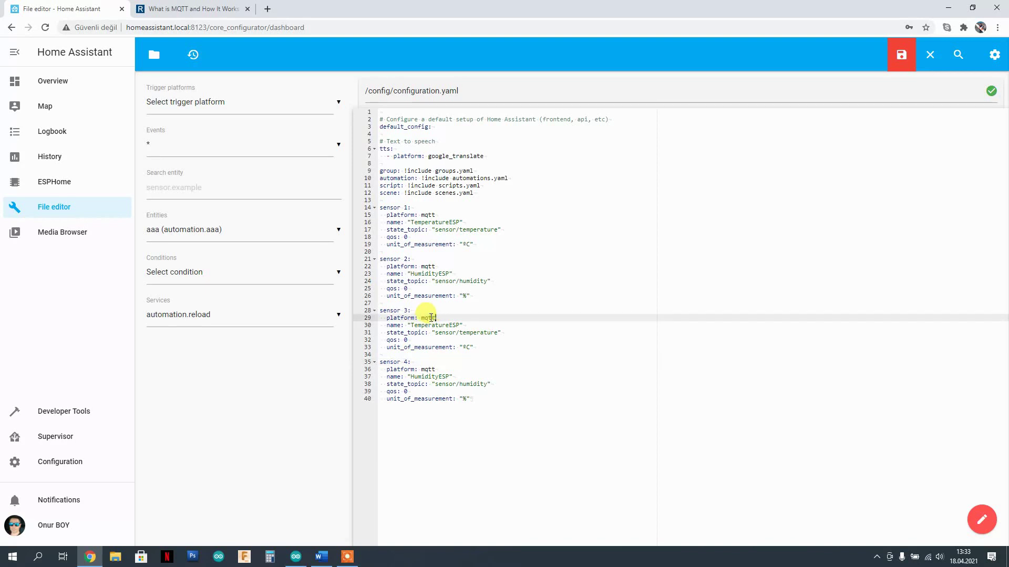
click(423, 325)
drag(411, 325, 446, 326)
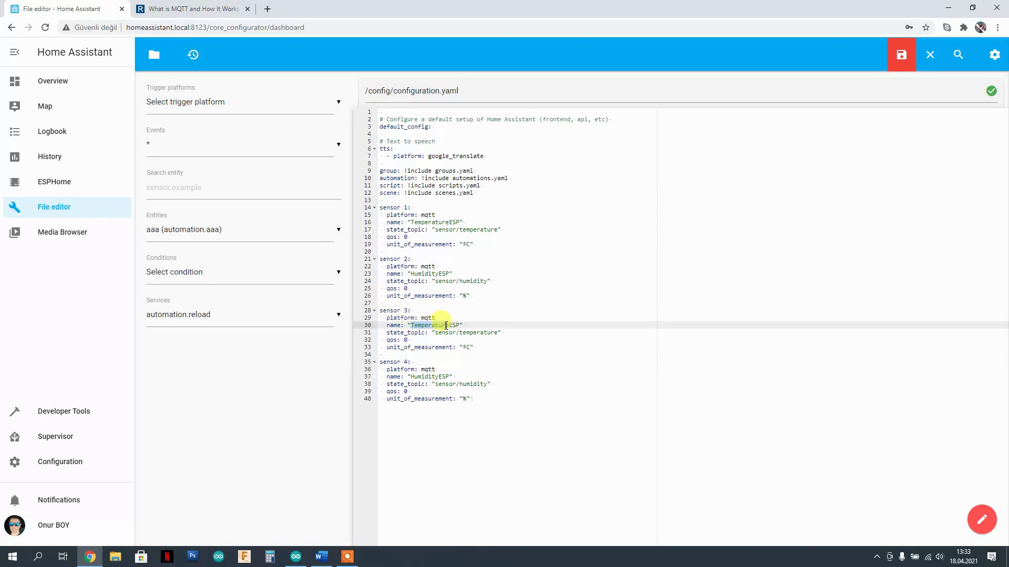
text(Sicaklik)
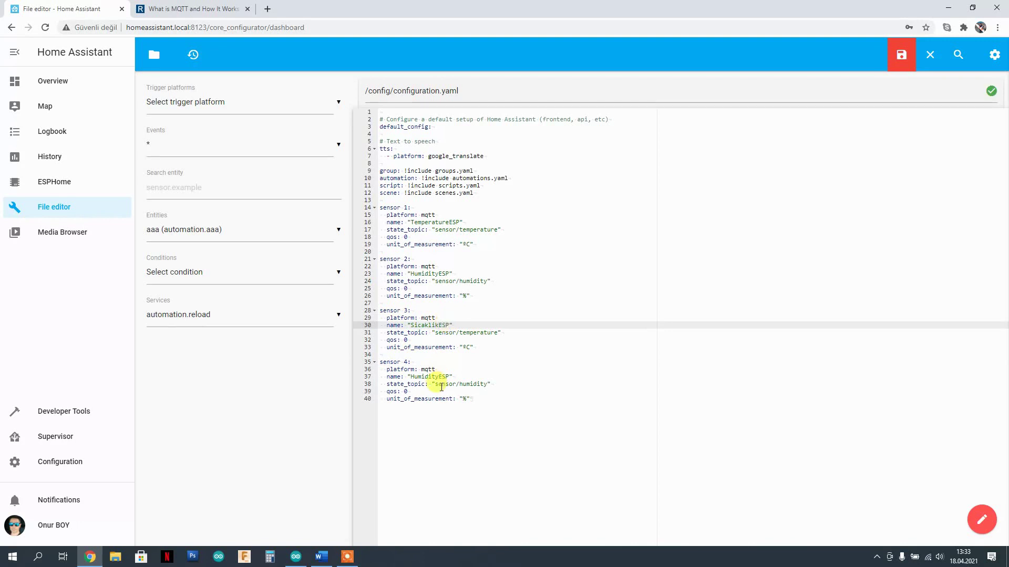
drag(411, 376, 438, 379)
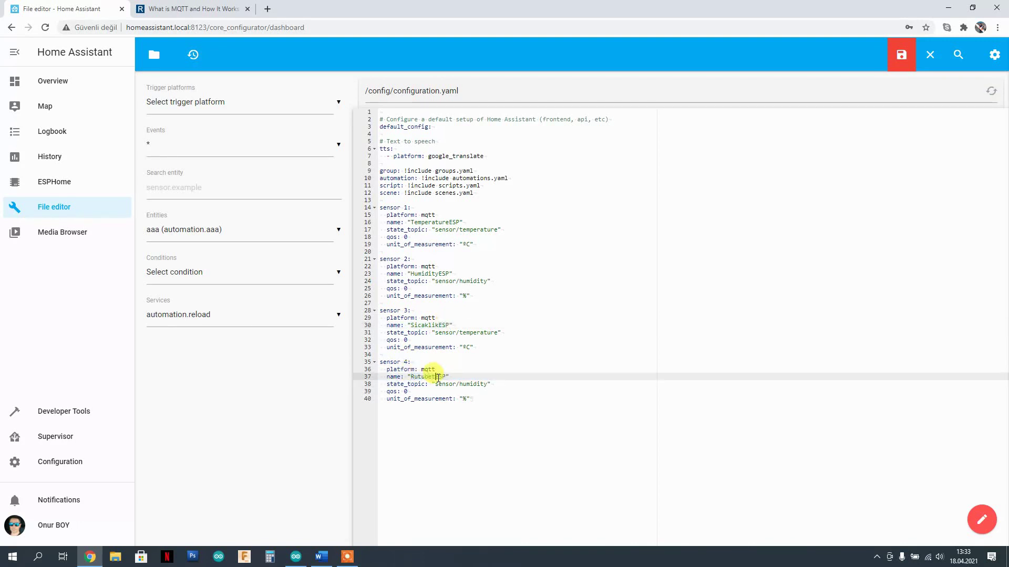
click(450, 332)
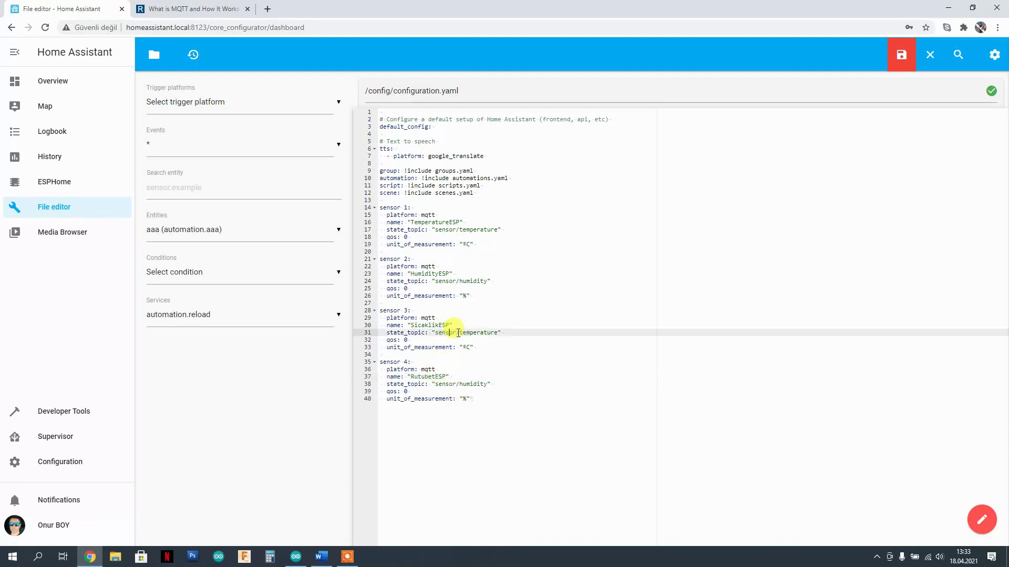
- Change their state topics to sensor/sicaklik and sensor/rutubety and save configuration.yaml
drag(461, 334, 496, 332)
key(Right)
text(s)
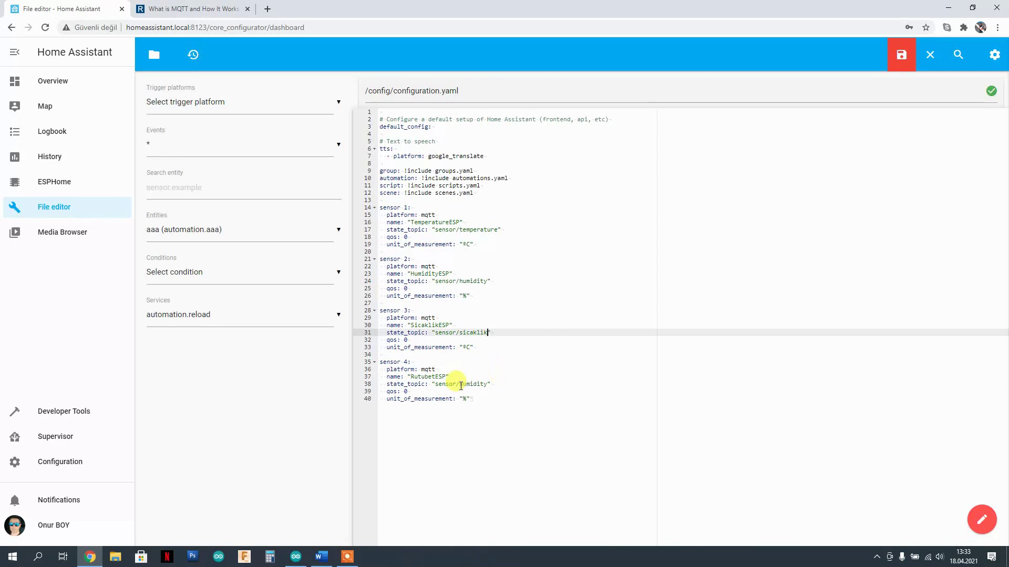
drag(459, 386, 484, 393)
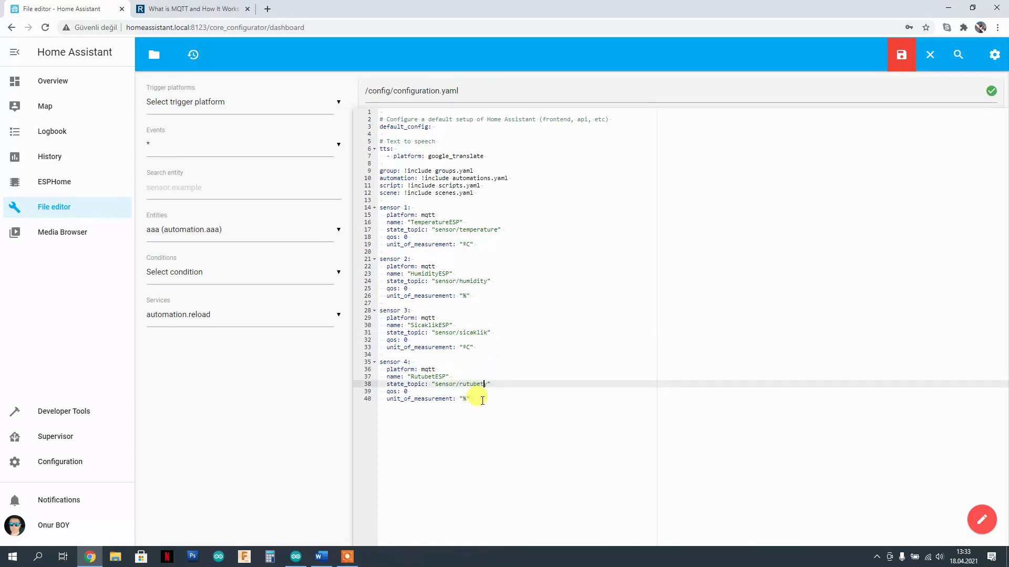
click(482, 400)
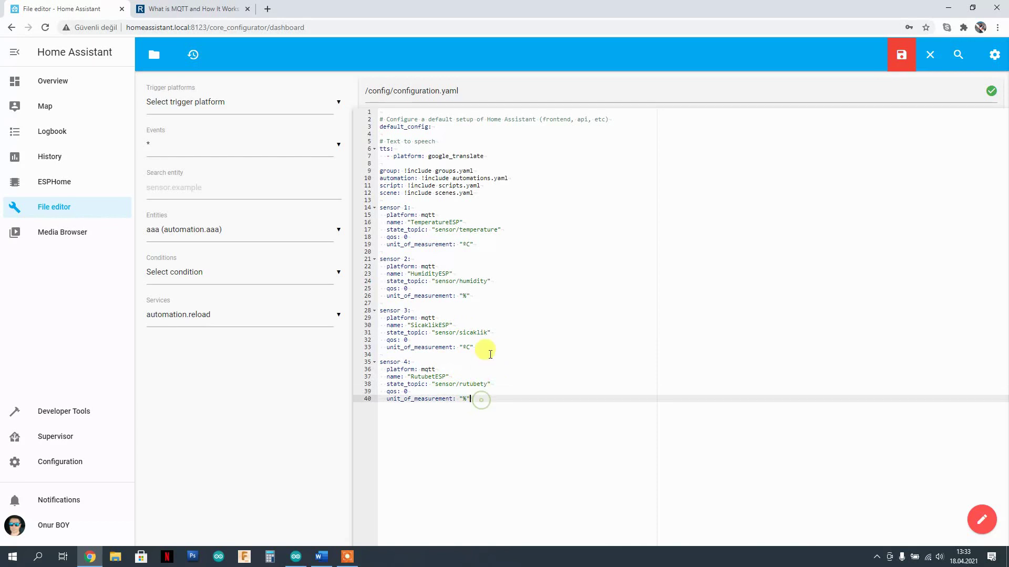
triple_click(393, 347)
click(473, 349)
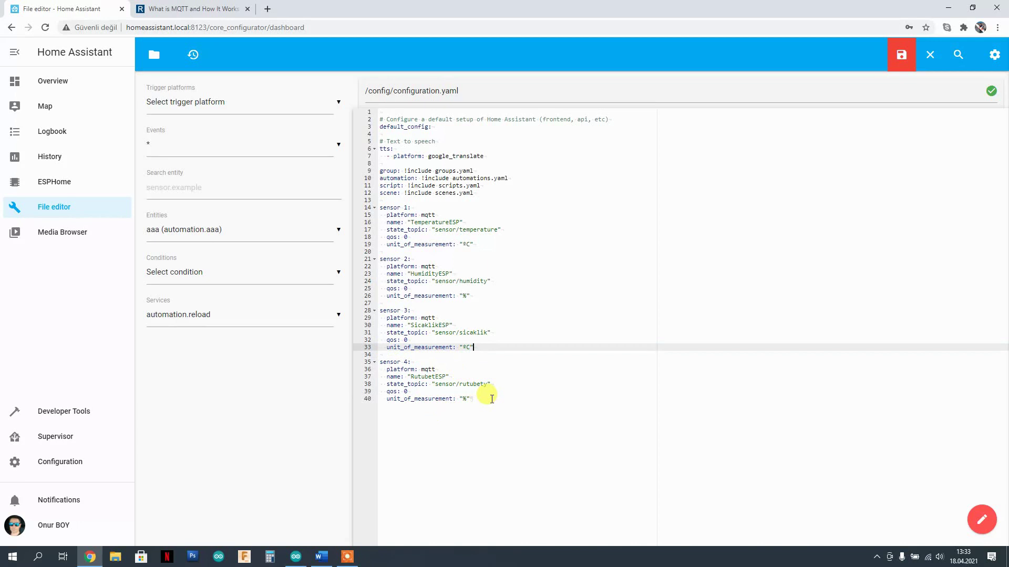
click(520, 200)
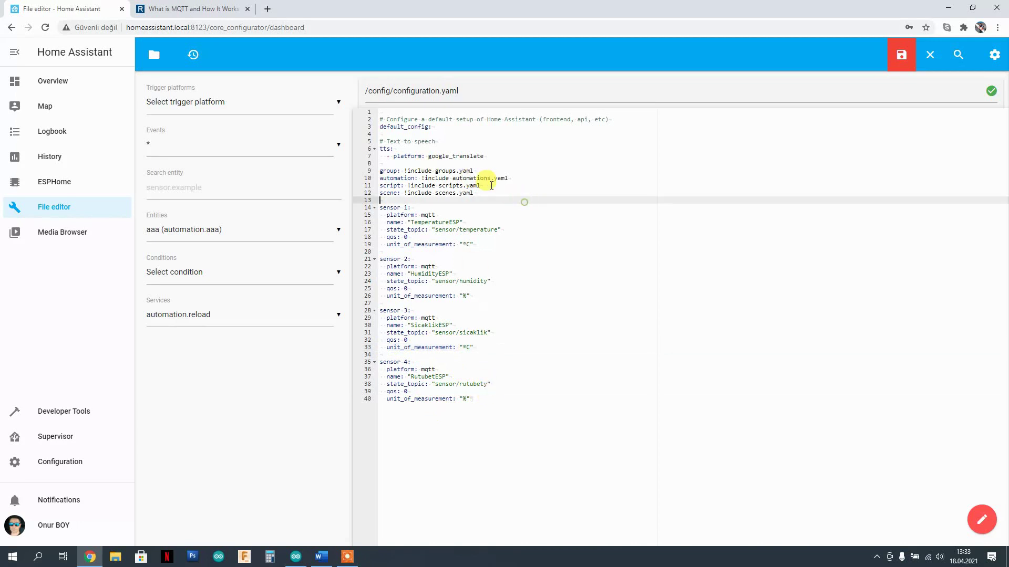
click(409, 259)
click(898, 59)
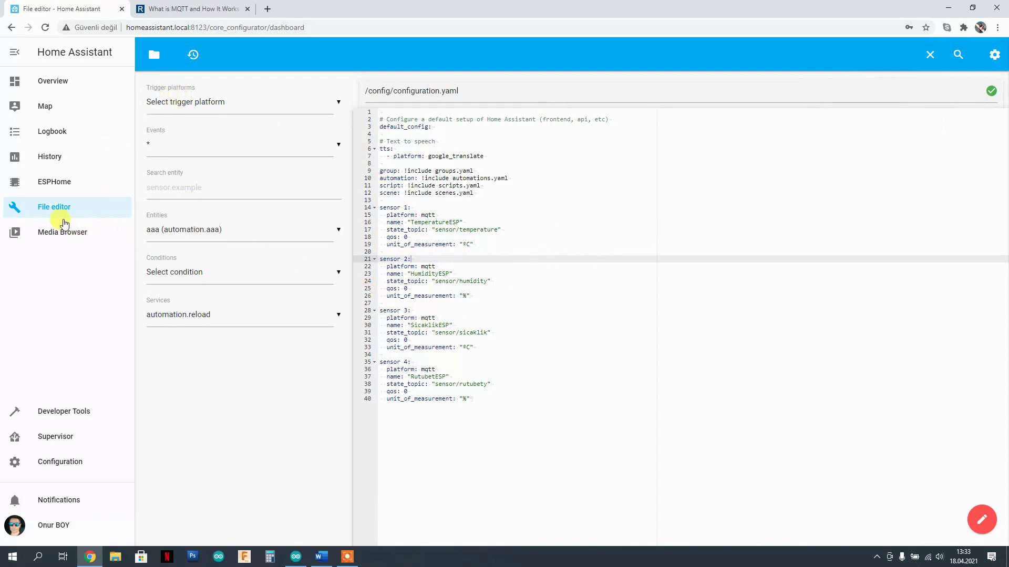
- Restart Home Assistant from Configuration > Server Controls, confirming with OK
click(65, 462)
scroll(631, 382, down, 1)
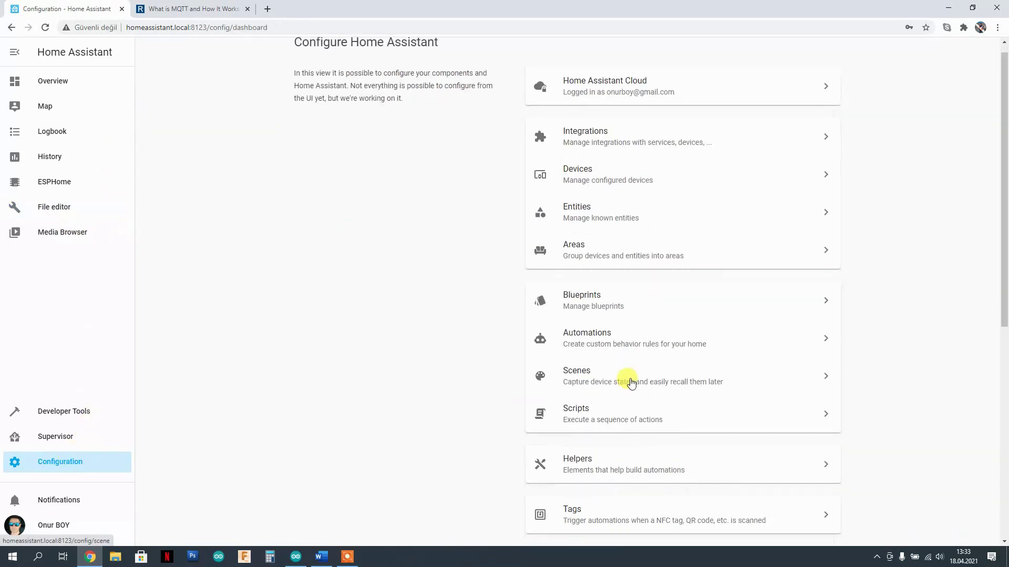
scroll(630, 382, down, 7)
click(629, 384)
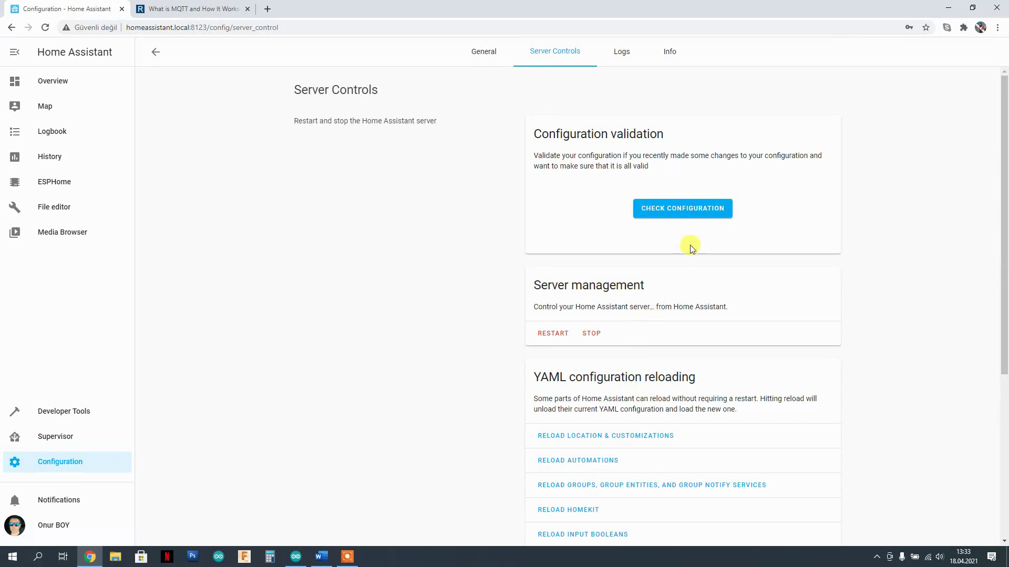
click(552, 333)
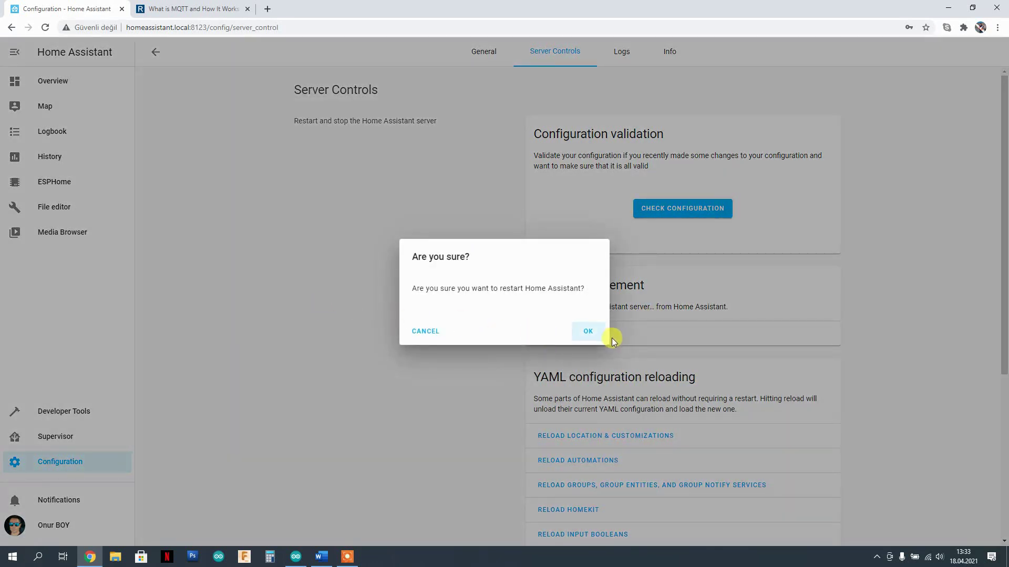
click(587, 331)
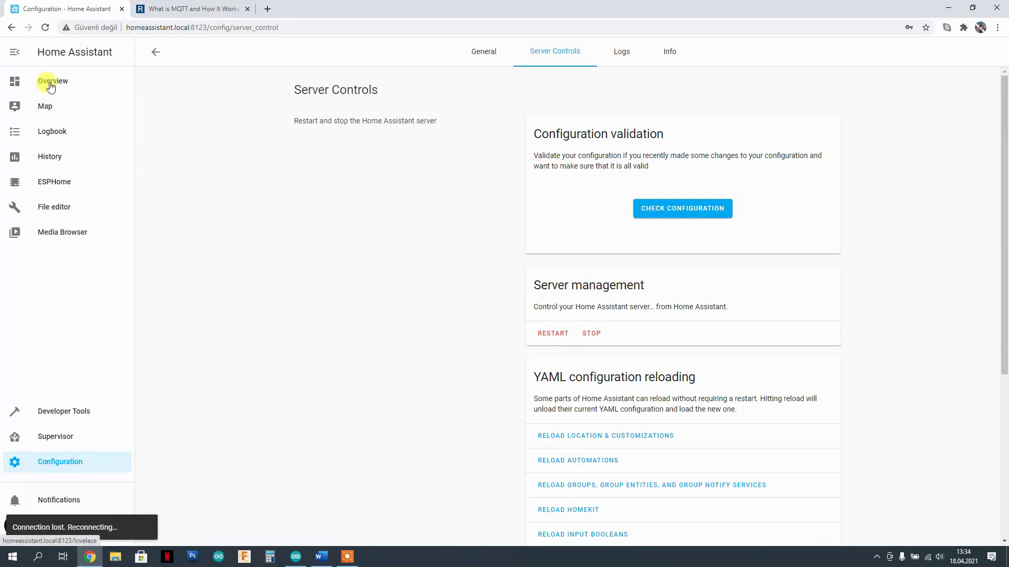
click(66, 463)
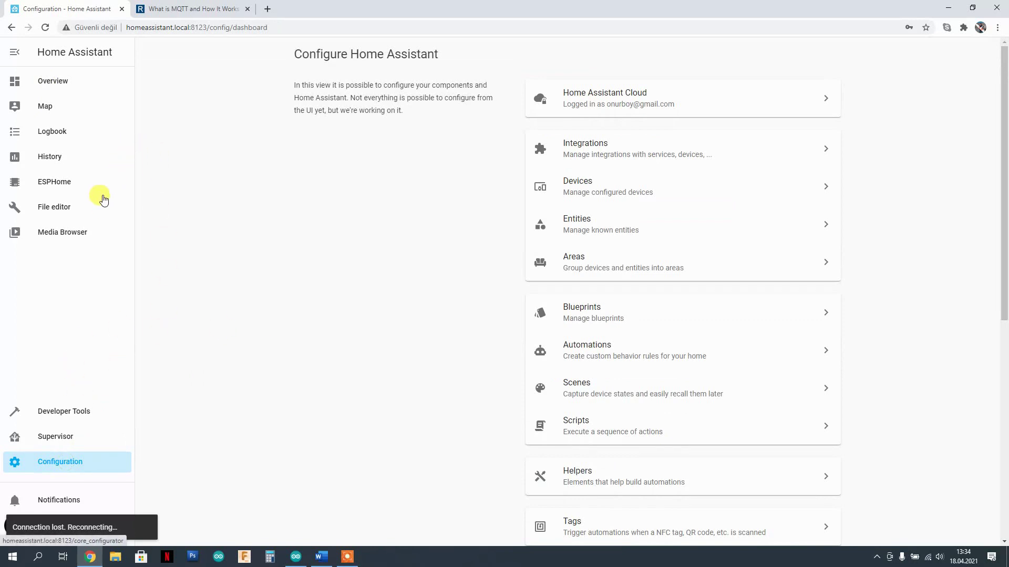
- Browse the Add-on Store and Users list, then reopen configuration.yaml in the File editor
click(58, 441)
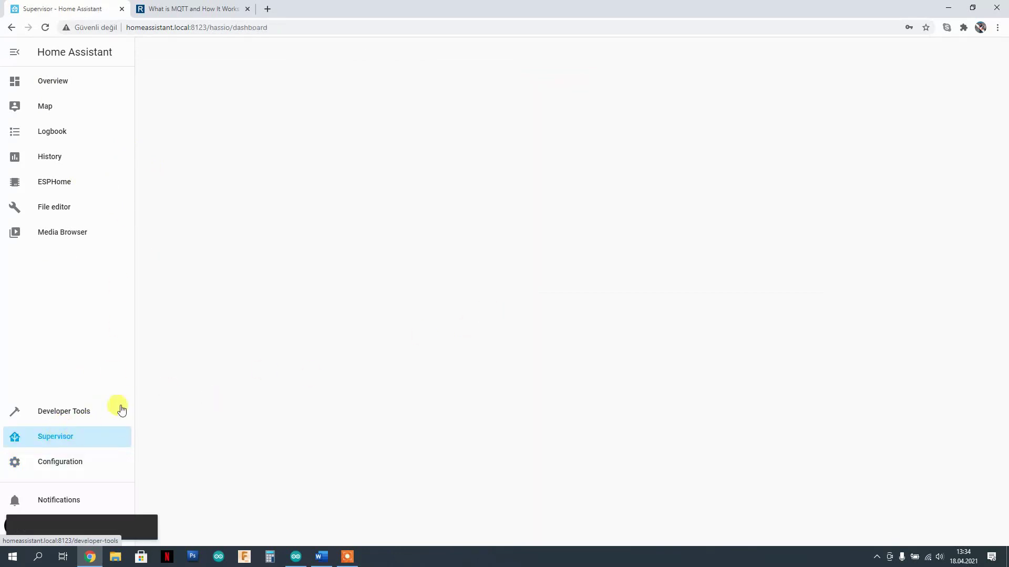
click(538, 58)
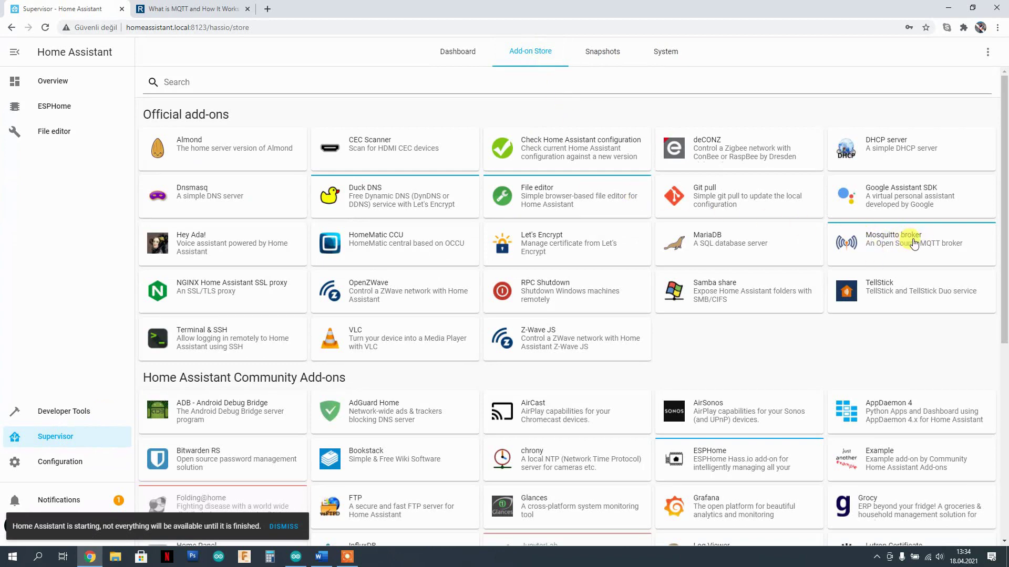
click(52, 462)
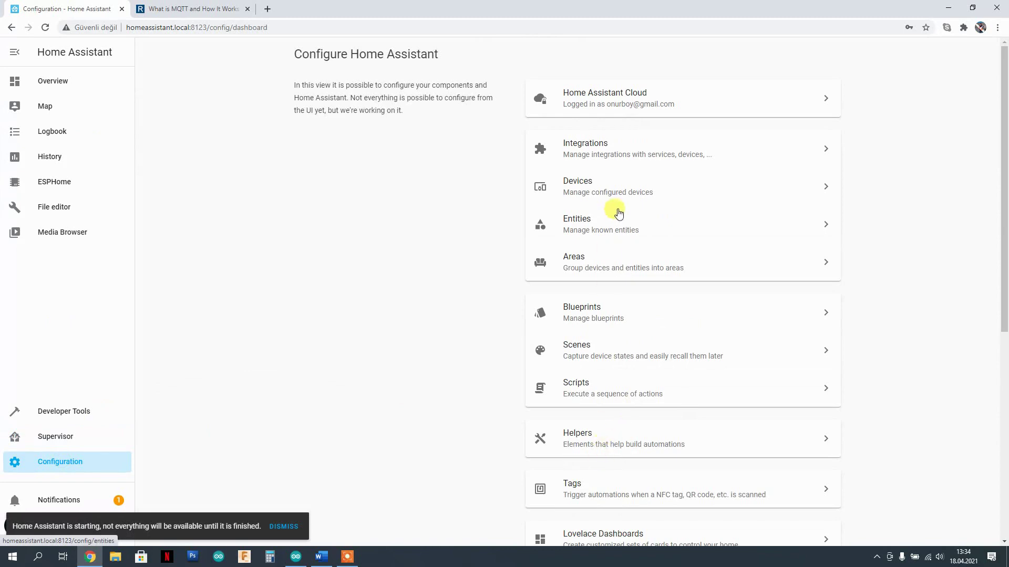
scroll(613, 327, down, 5)
scroll(622, 394, down, 2)
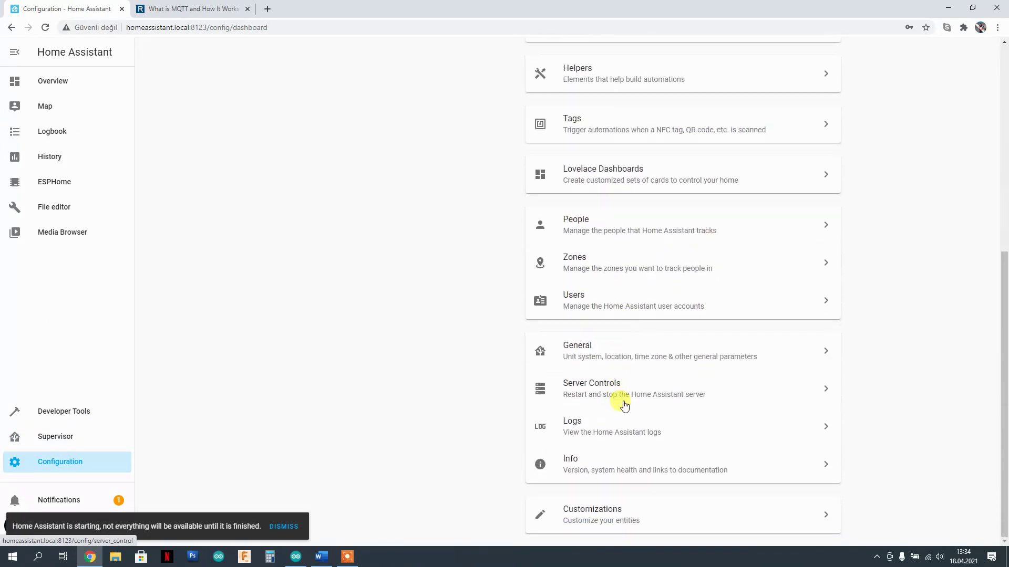
scroll(621, 396, up, 2)
scroll(621, 397, up, 2)
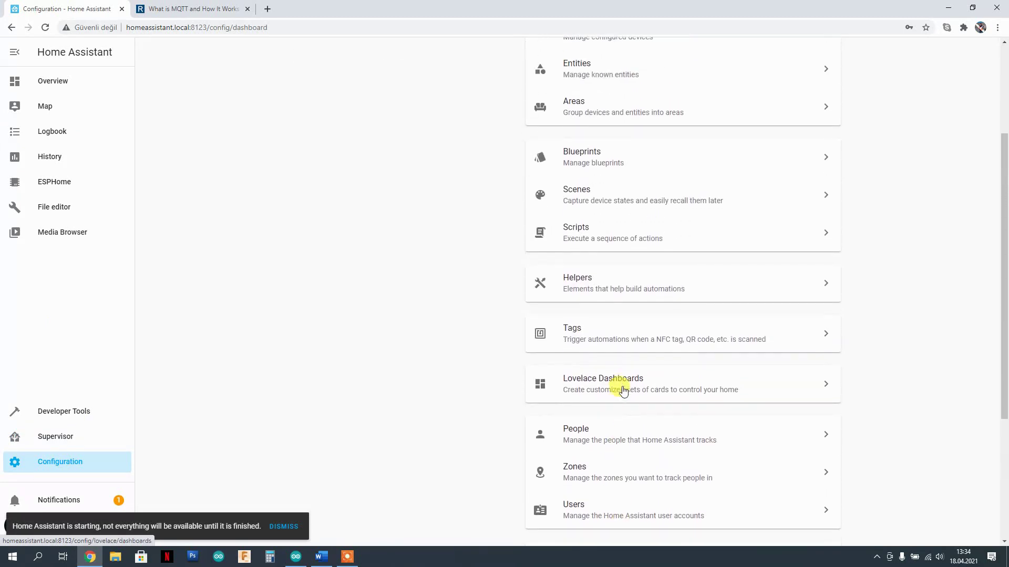
click(604, 512)
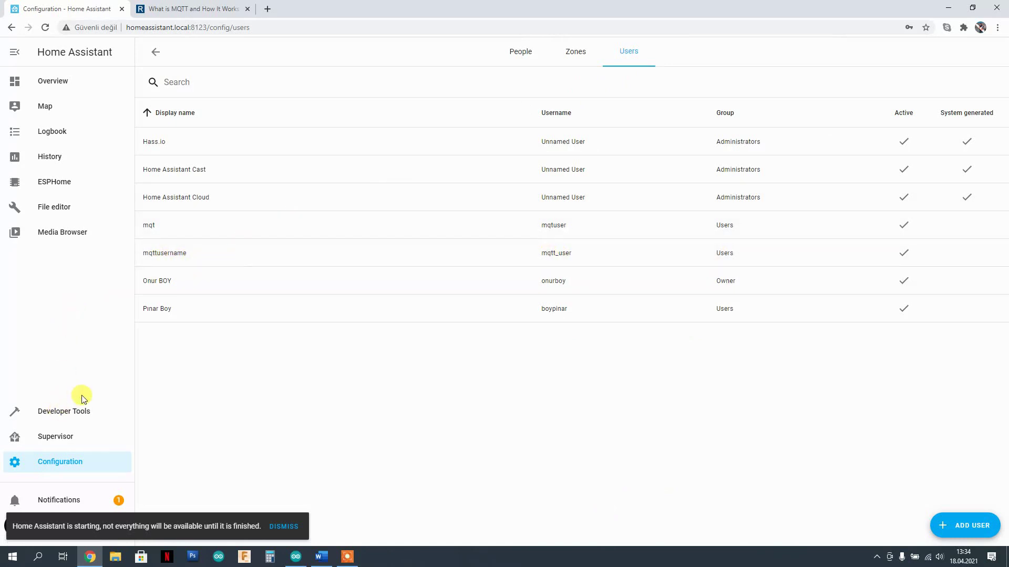
click(53, 215)
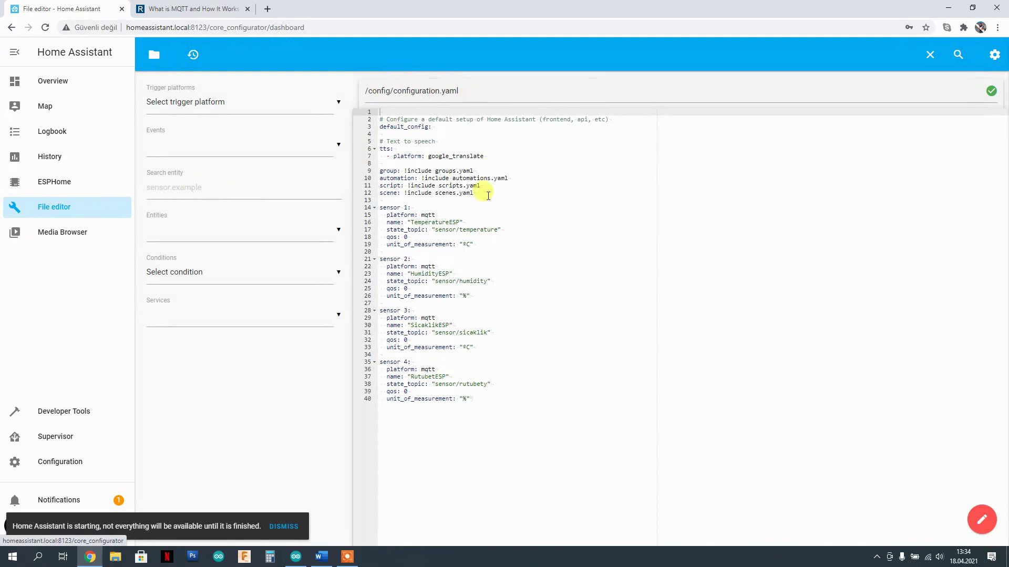
- Correct sensor 4's topic from sensor/rutubety to sensor/rutubet and save the file
drag(485, 403, 449, 391)
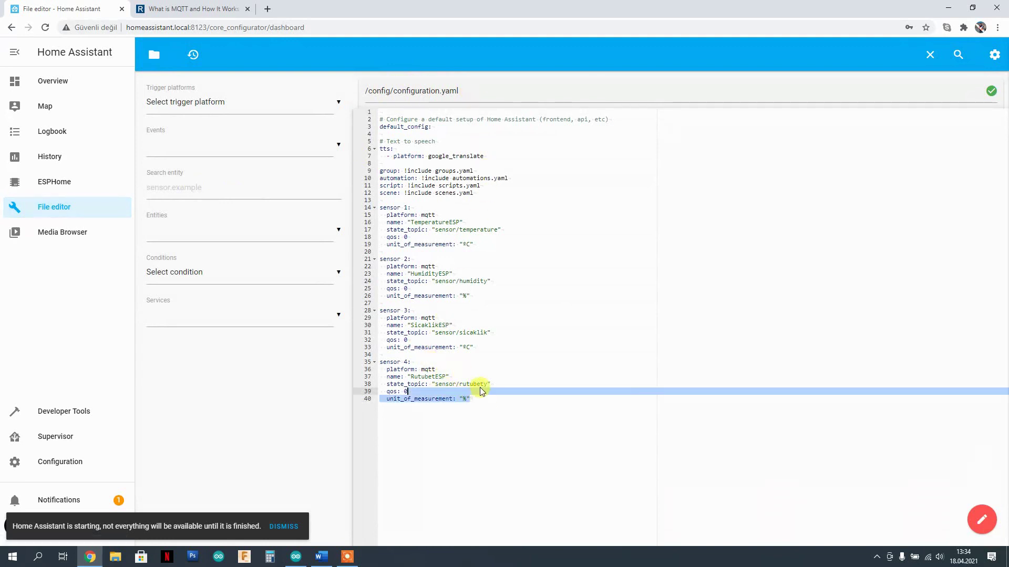
click(484, 385)
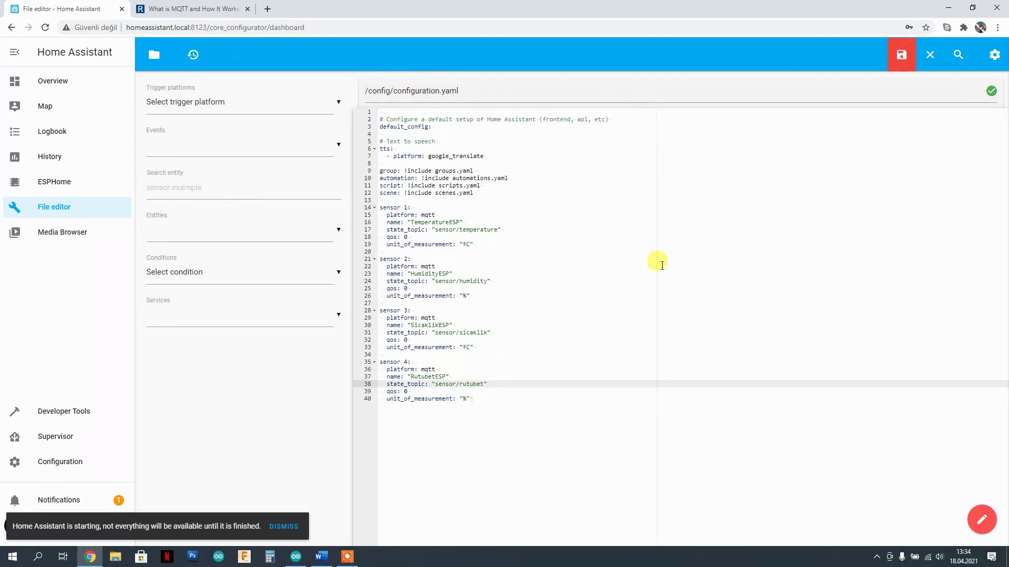
click(900, 52)
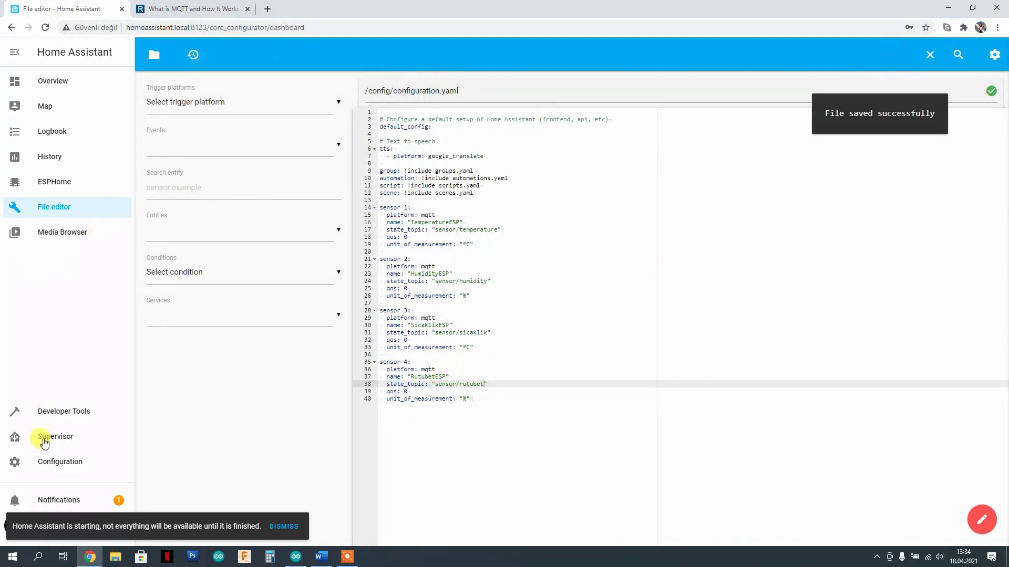
click(65, 462)
scroll(628, 405, down, 5)
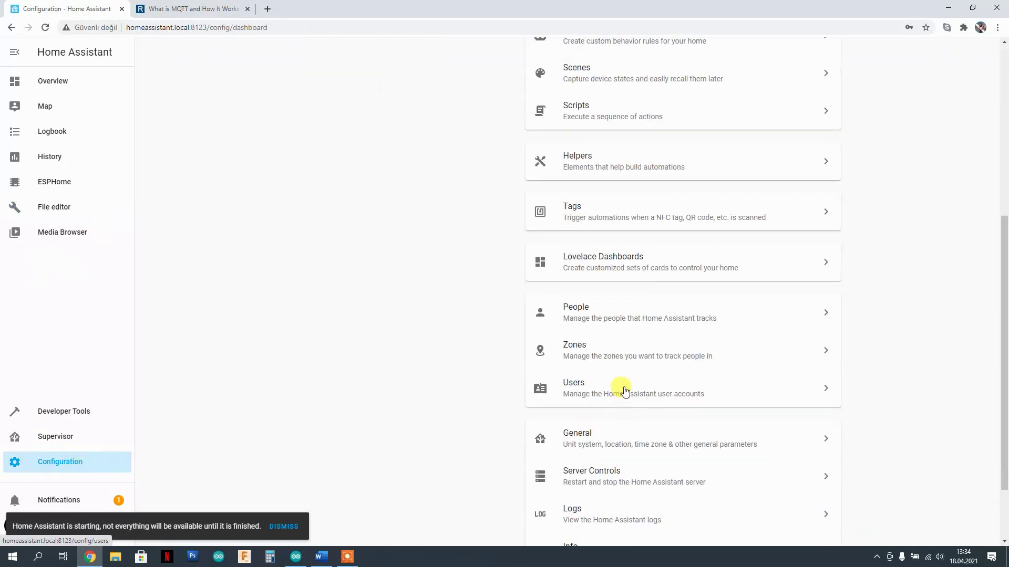
- Restart Home Assistant again, then compare with the Arduino sketch's sensor/rutubet and sensor/sicaklik topics
click(613, 477)
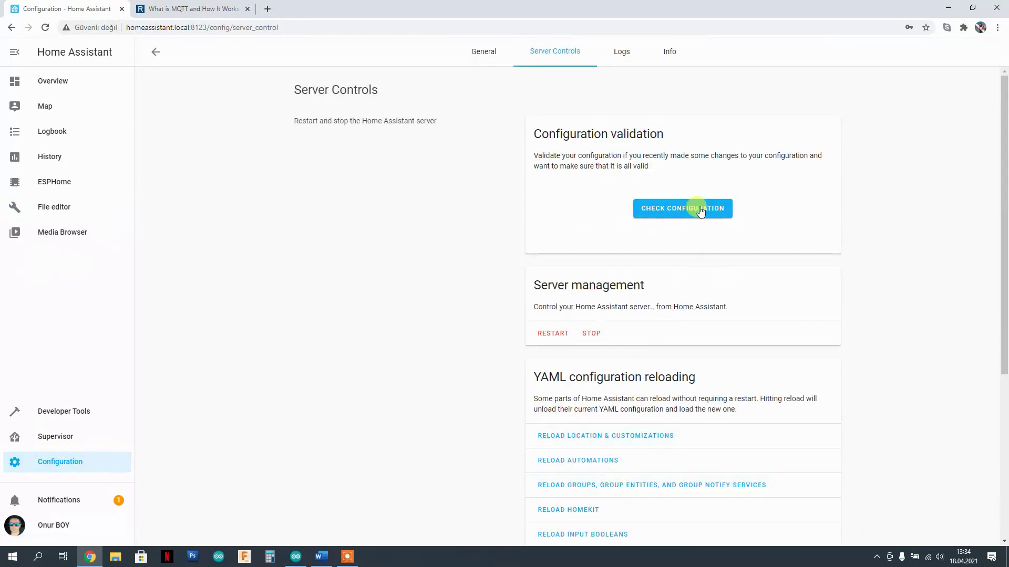
click(547, 335)
click(584, 335)
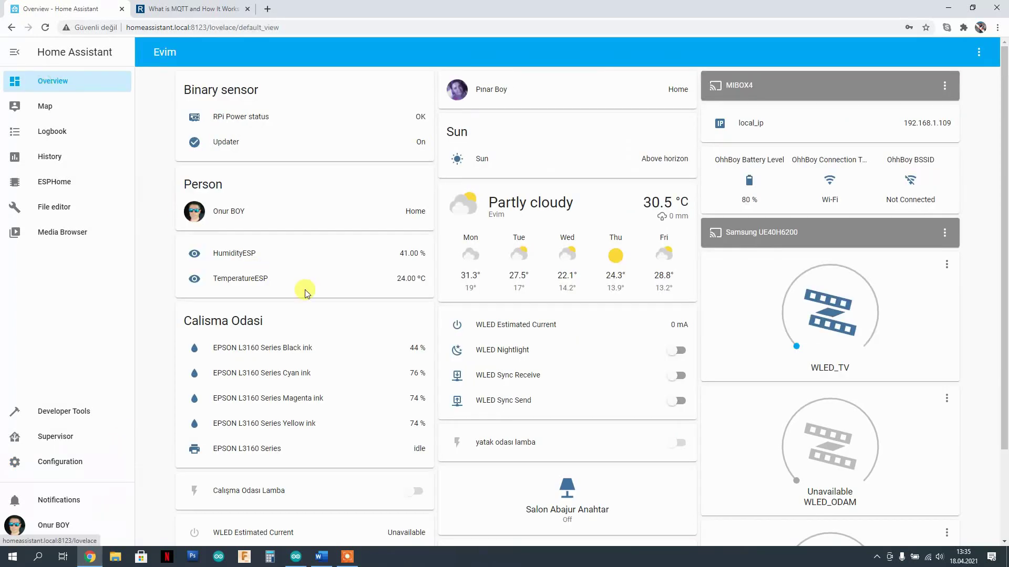
scroll(514, 286, down, 2)
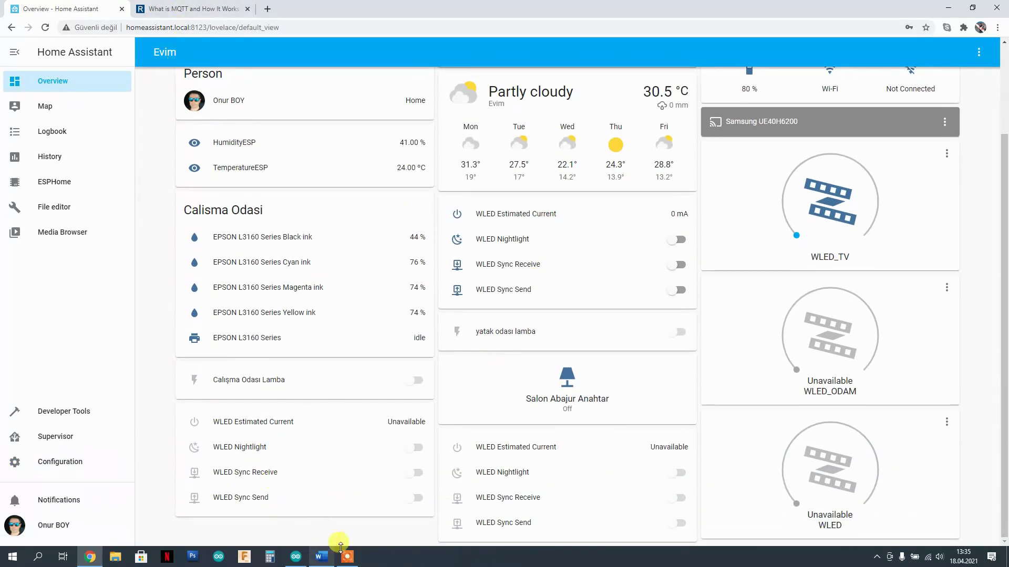
click(297, 557)
scroll(263, 225, up, 1)
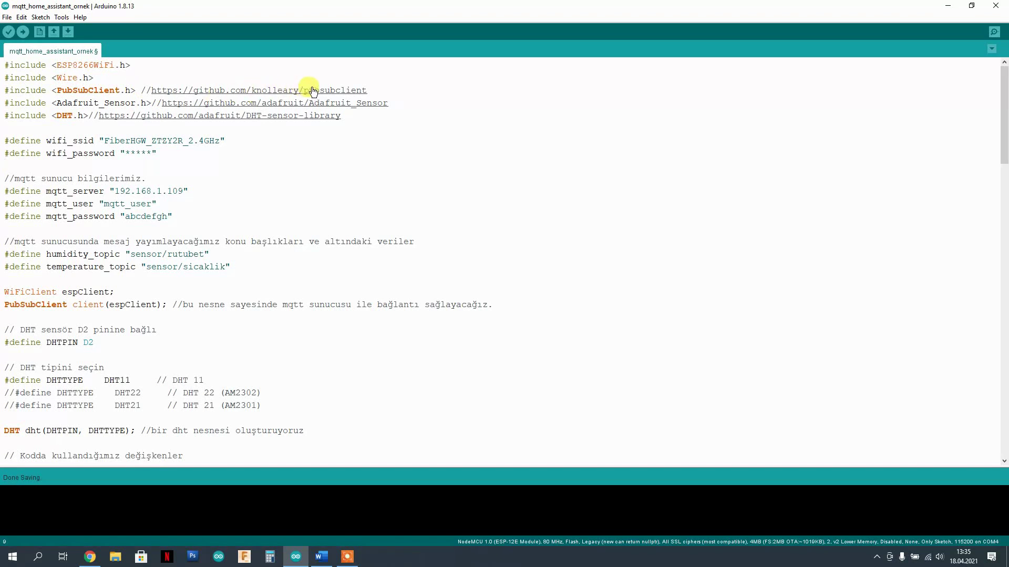
- Highlight the sketch's include lines: PubSubClient, ESP8266WiFi, Wire, Adafruit_Sensor and DHT
drag(367, 90, 4, 90)
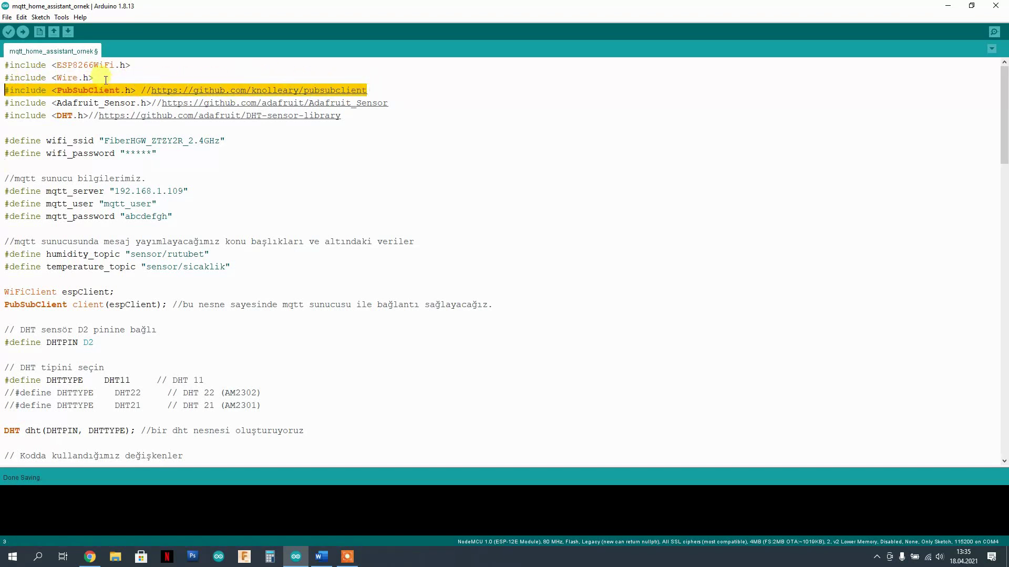
drag(99, 79, 5, 64)
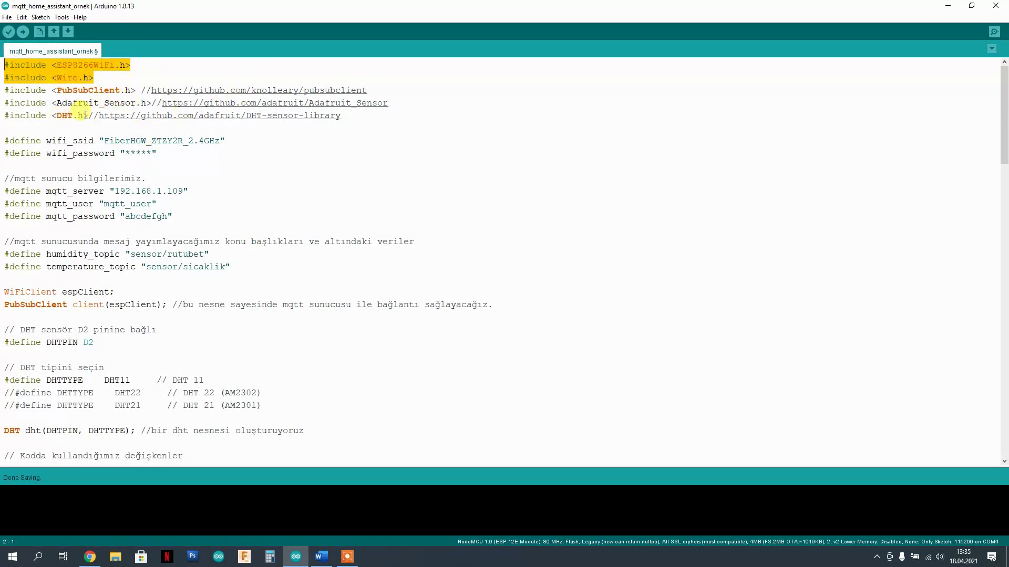
click(357, 123)
drag(357, 123, 4, 103)
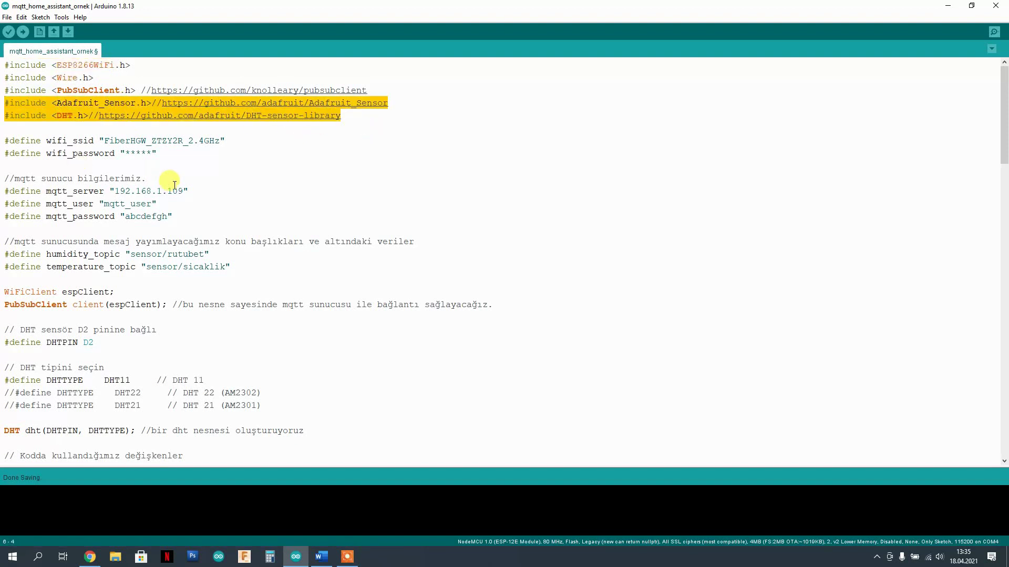
click(266, 153)
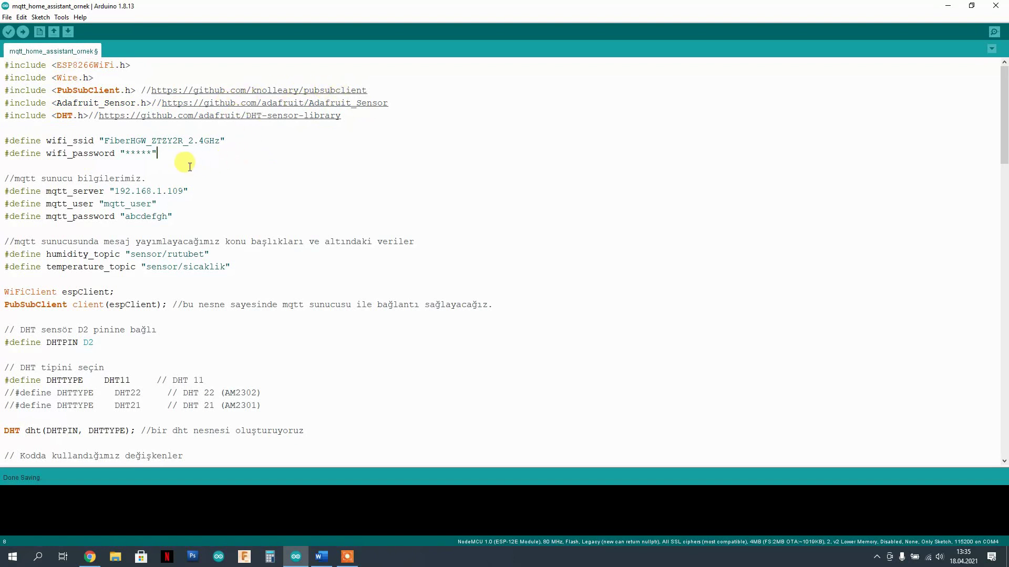
- Point out the Wi-Fi credentials, MQTT user and password, and the 192.168.1.109 server address
drag(173, 151, 136, 139)
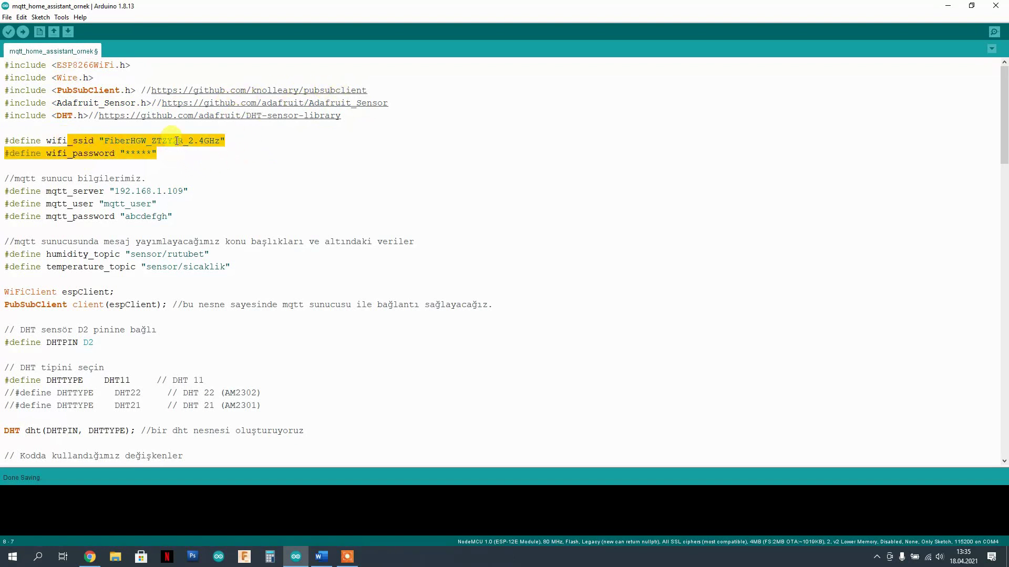
click(172, 138)
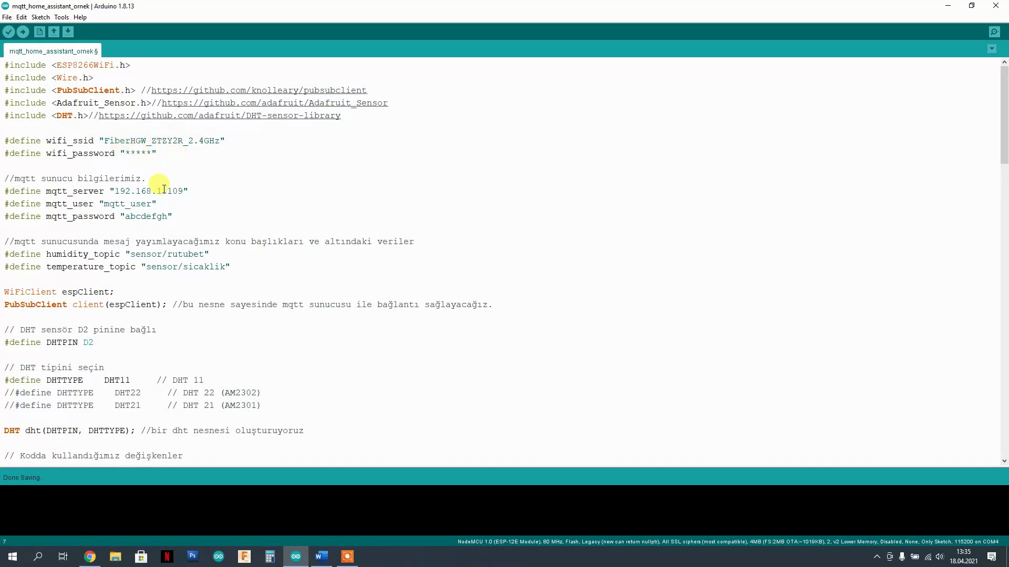
drag(15, 180, 132, 179)
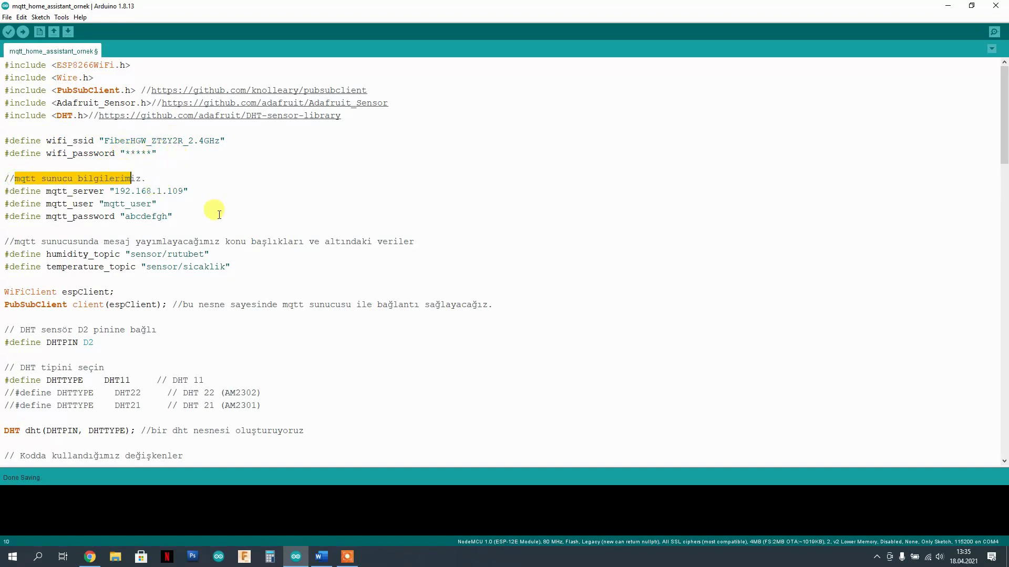
double_click(107, 203)
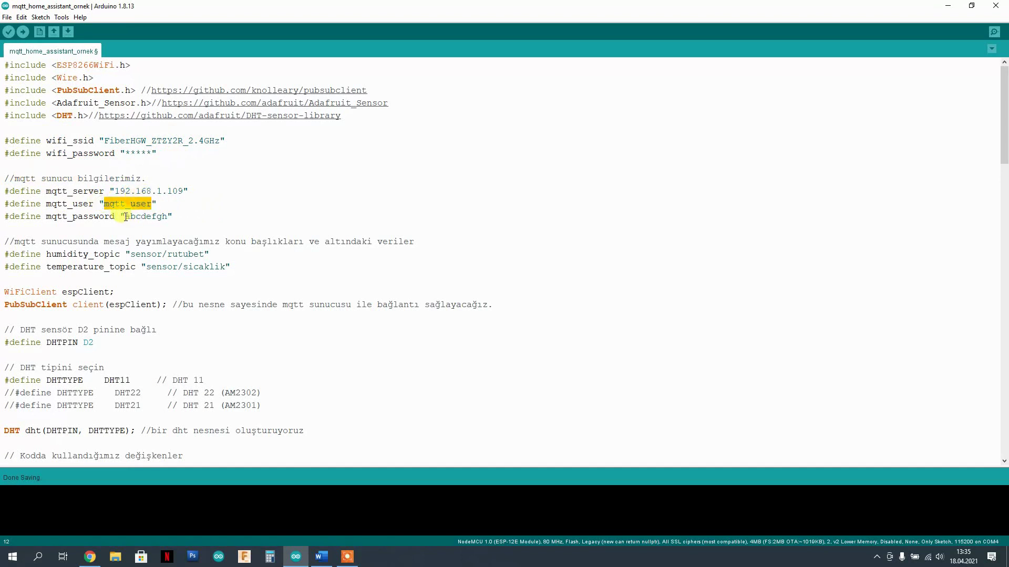
drag(126, 217, 167, 218)
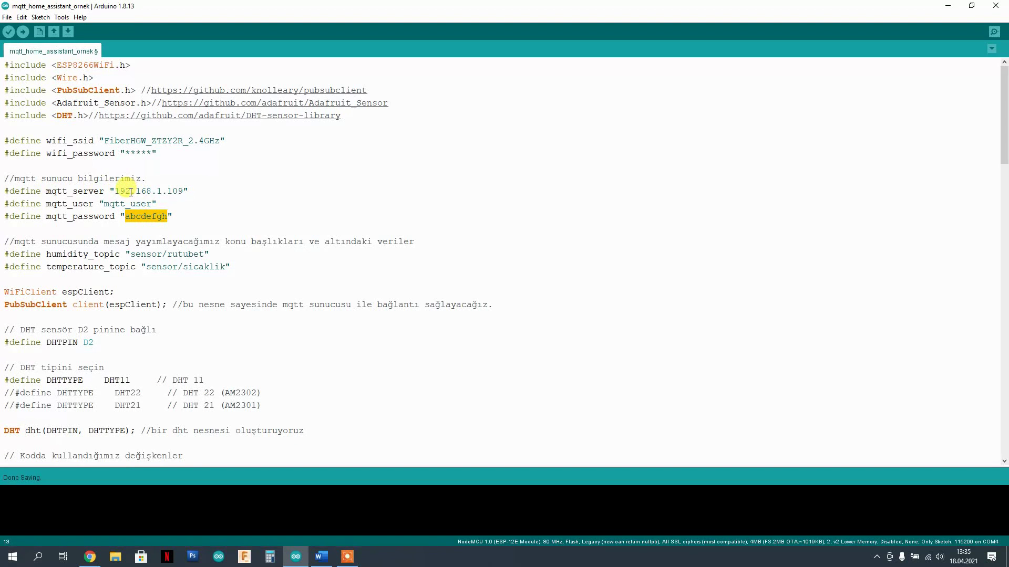
drag(115, 192, 178, 192)
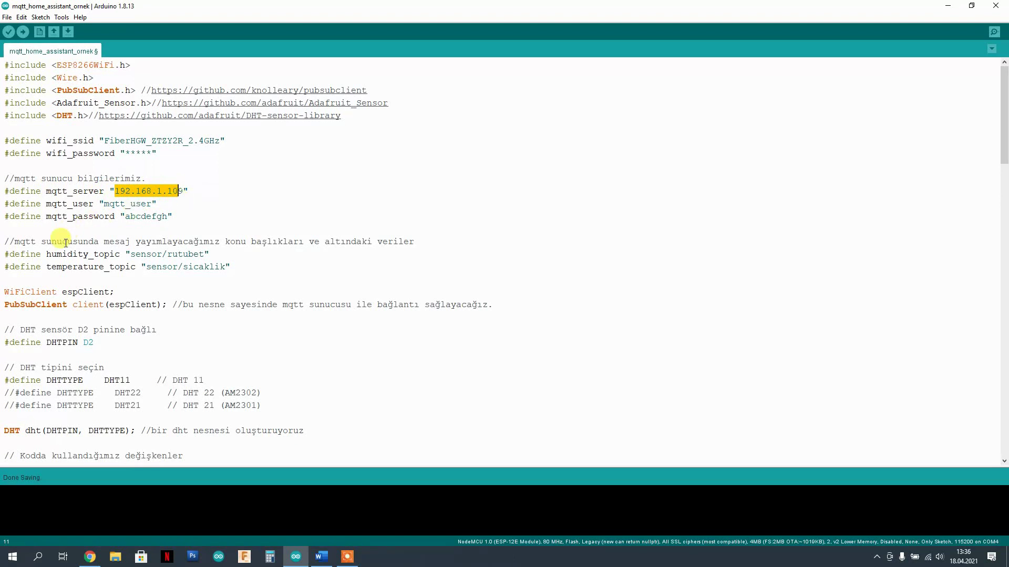
- Point out the humidity topic sensor/rutubet and temperature topic sensor/sicaklik
scroll(63, 244, down, 1)
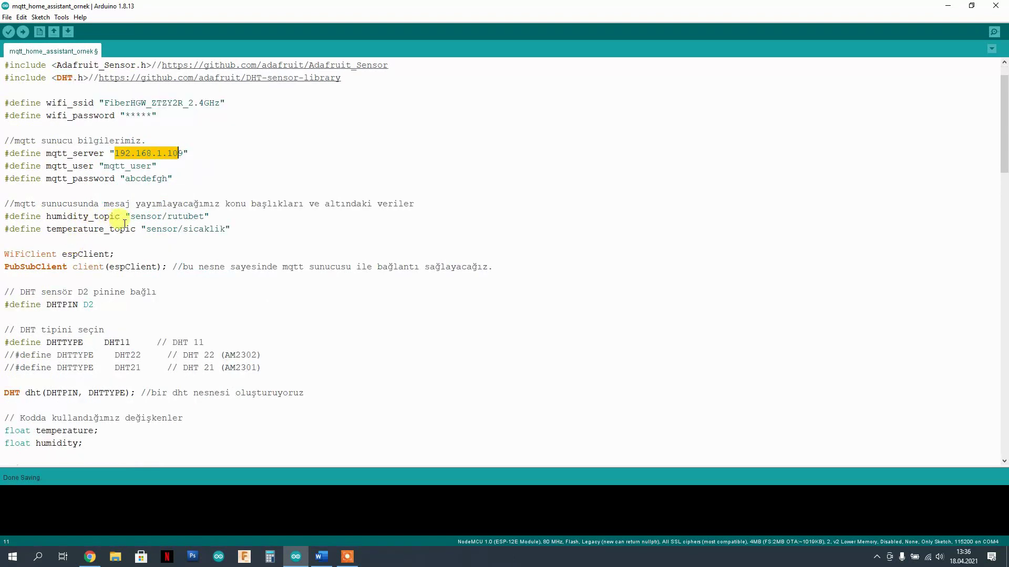
drag(130, 216, 200, 216)
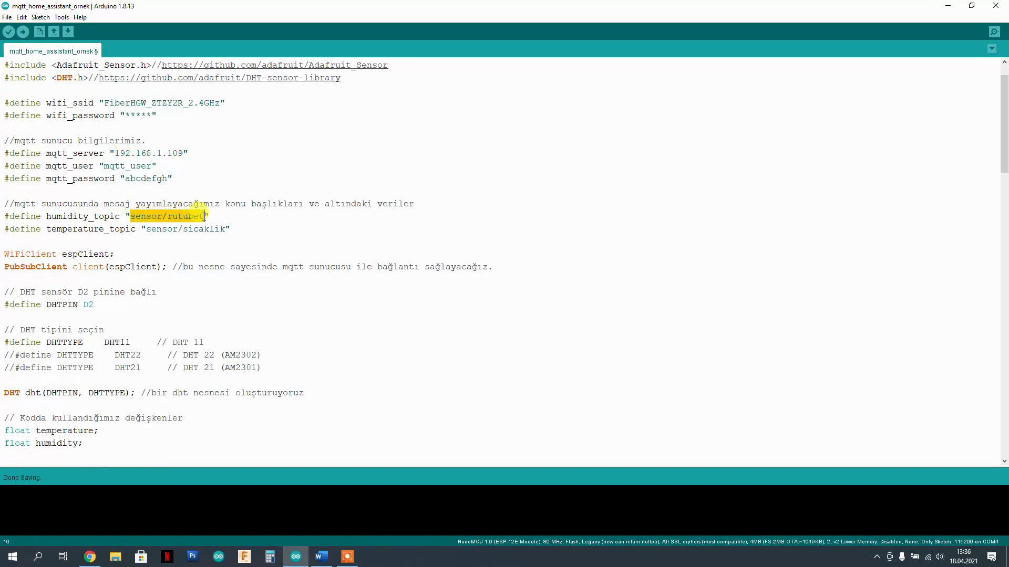
click(183, 229)
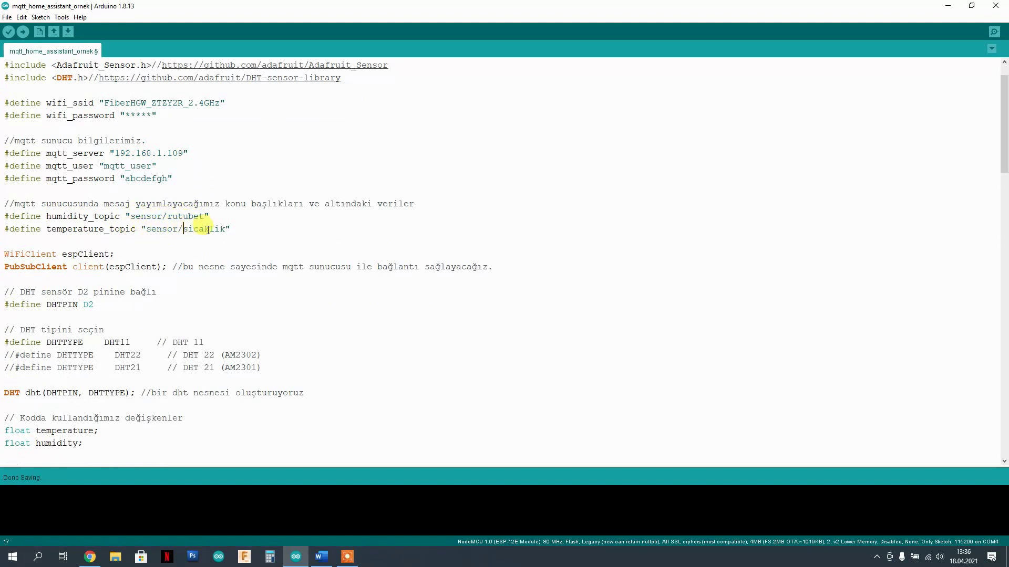
scroll(259, 224, down, 2)
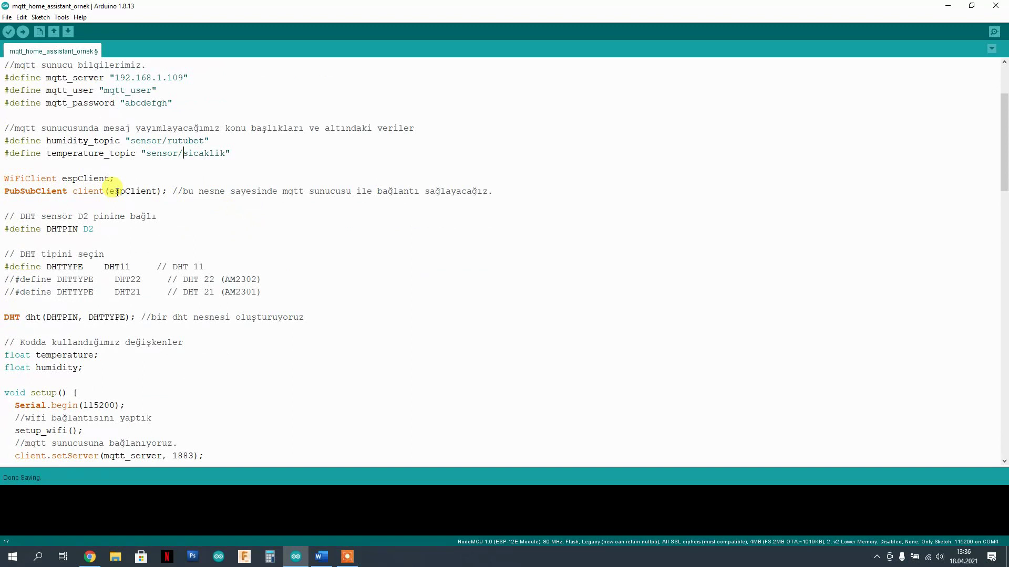
double_click(86, 190)
drag(86, 191, 5, 190)
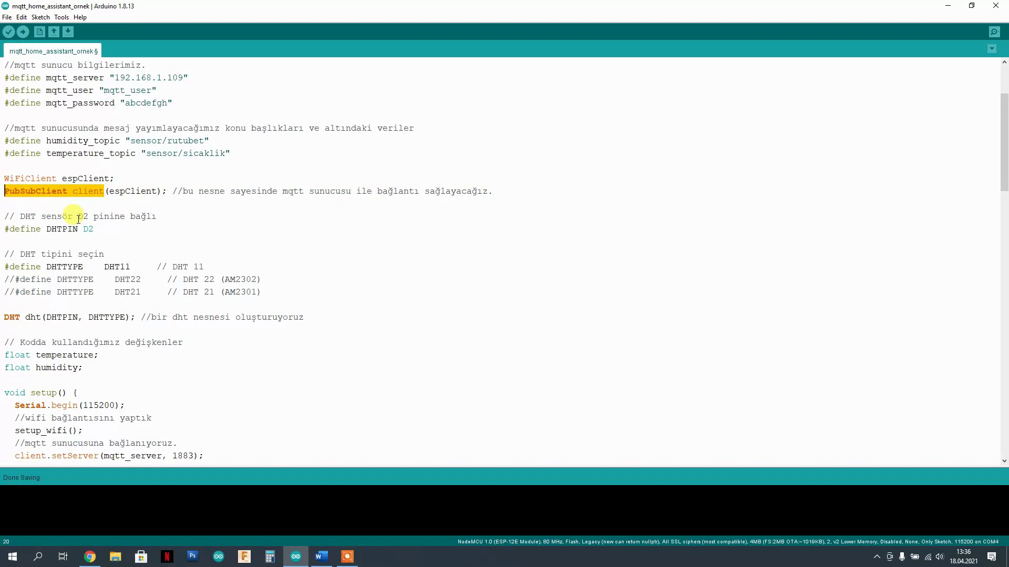
mouse_move(98, 229)
mouse_down()
mouse_move(6, 229)
mouse_move(82, 229)
mouse_up()
scroll(81, 229, down, 3)
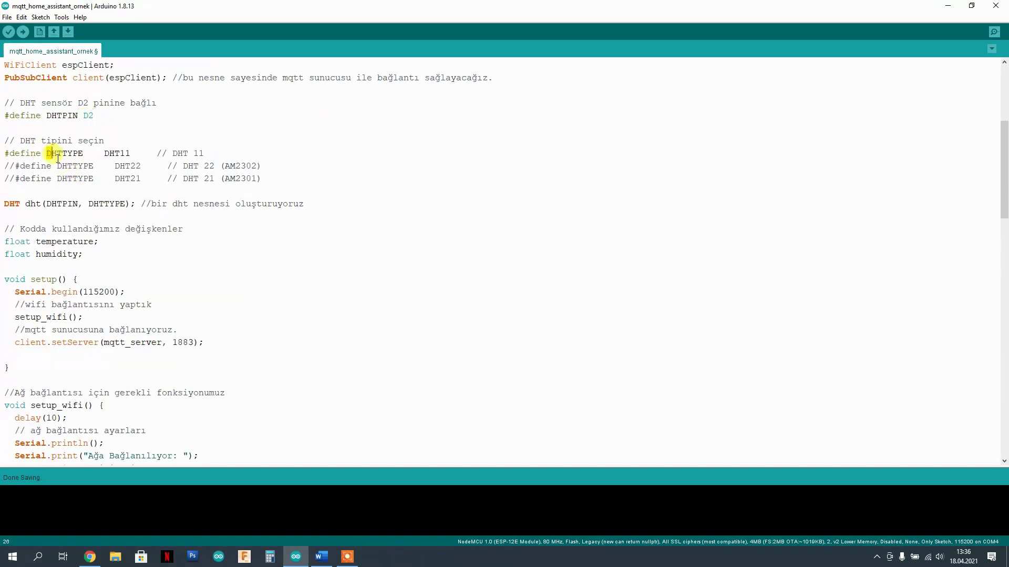
drag(47, 152, 230, 178)
scroll(281, 197, down, 2)
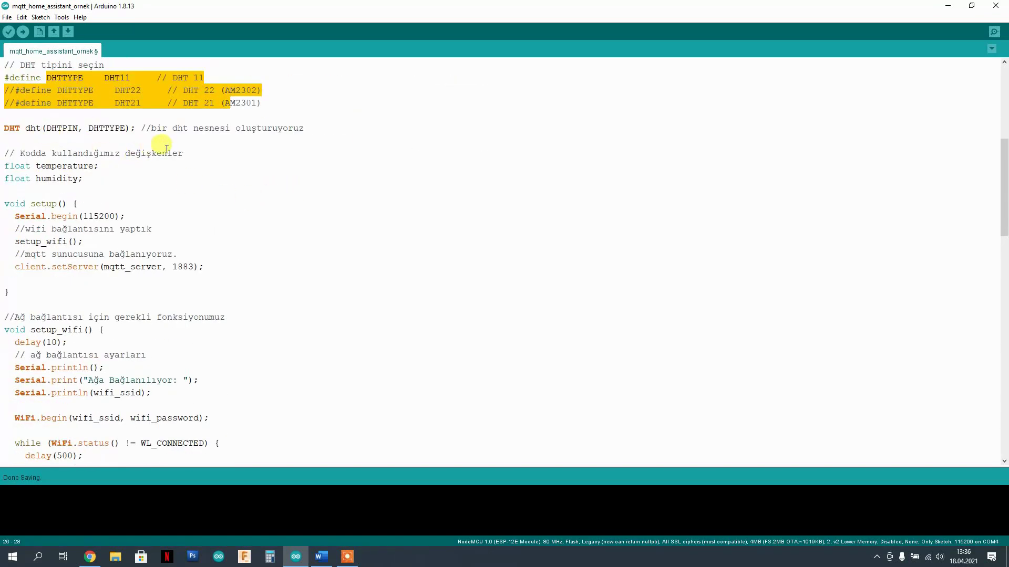
scroll(161, 145, down, 2)
drag(83, 103, 5, 103)
scroll(193, 129, down, 2)
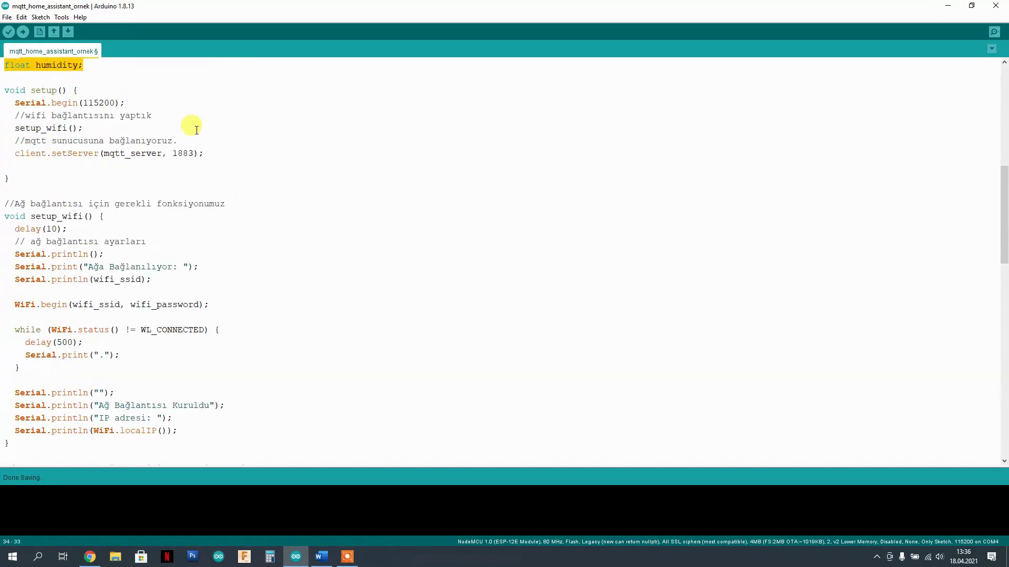
scroll(195, 129, up, 1)
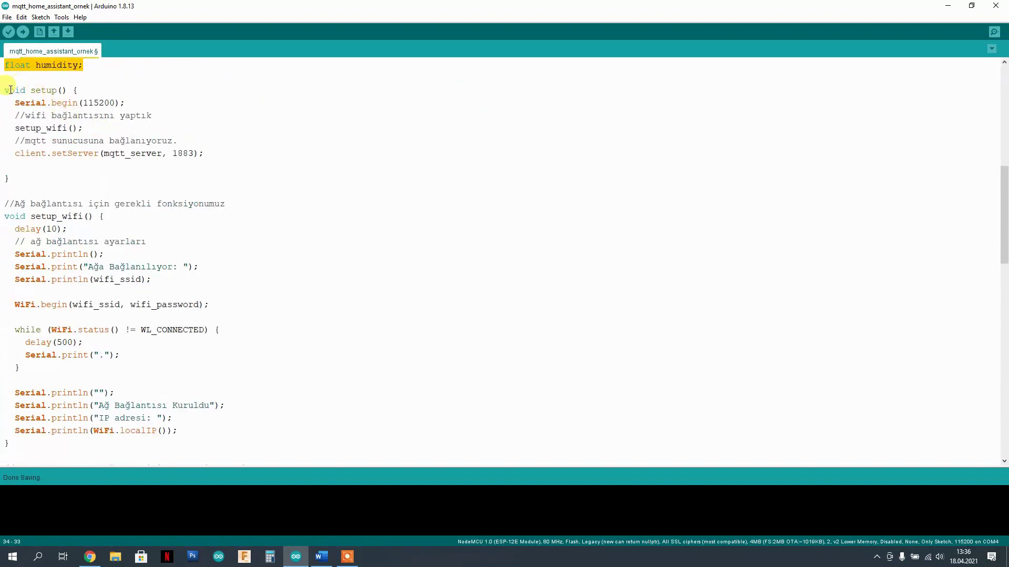
drag(15, 128, 86, 129)
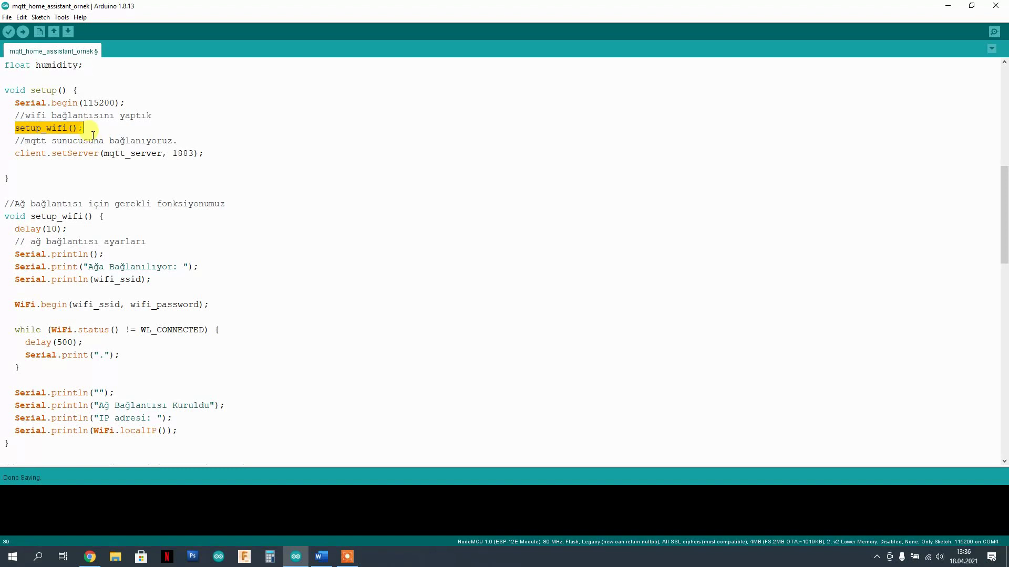
scroll(91, 137, down, 1)
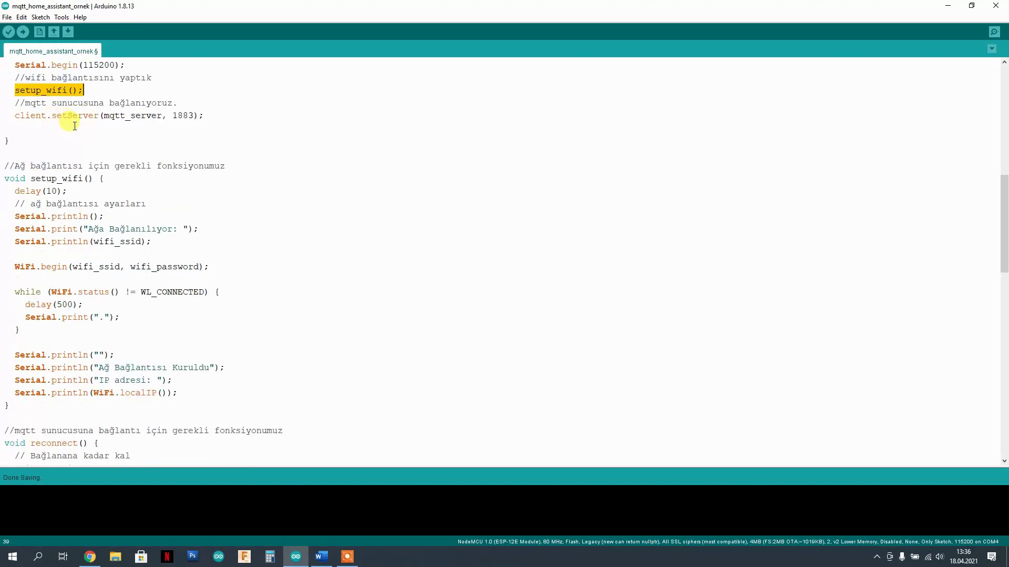
mouse_move(162, 116)
mouse_down()
mouse_move(123, 120)
mouse_move(194, 117)
mouse_up()
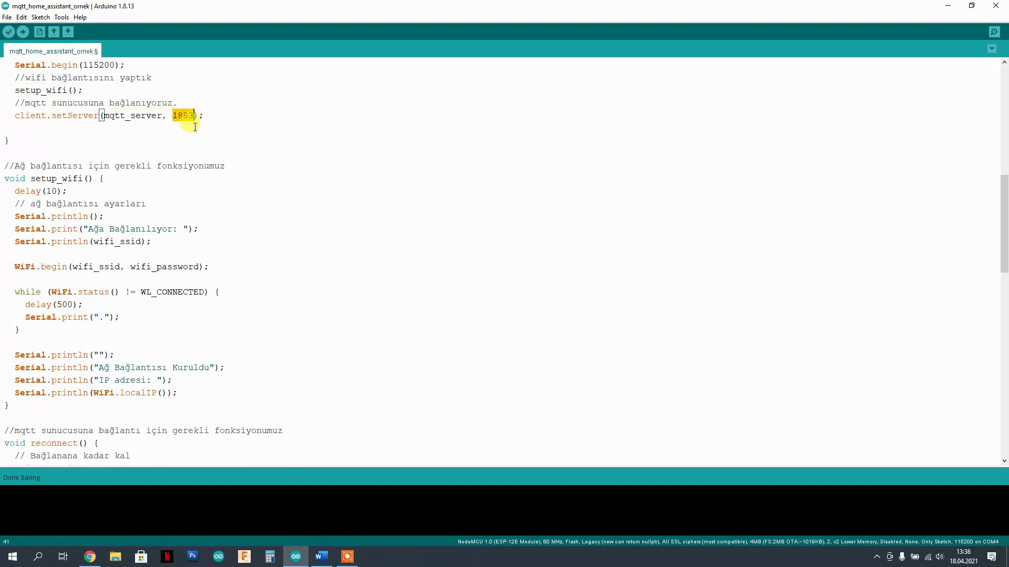
scroll(188, 159, down, 2)
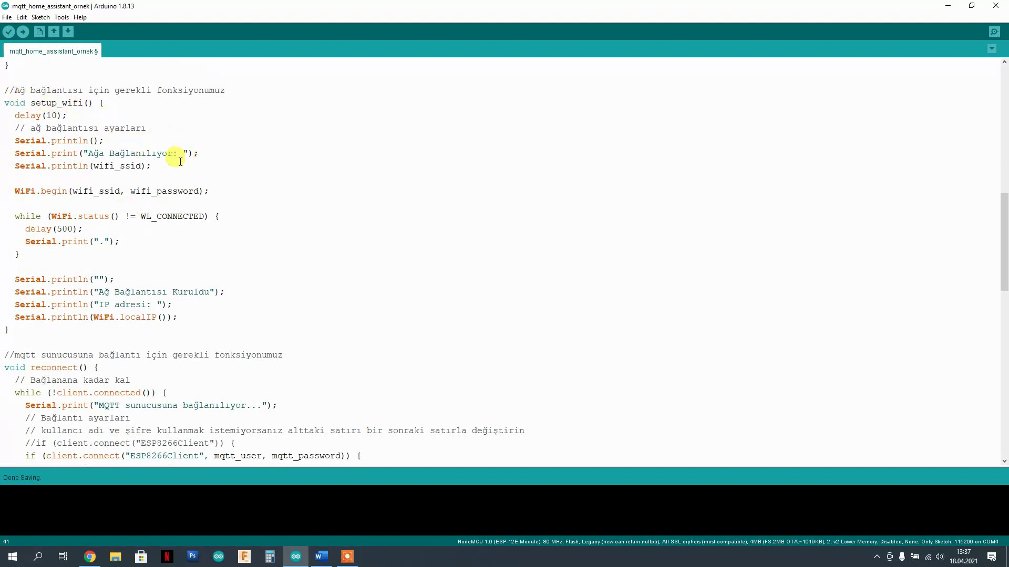
scroll(145, 181, down, 1)
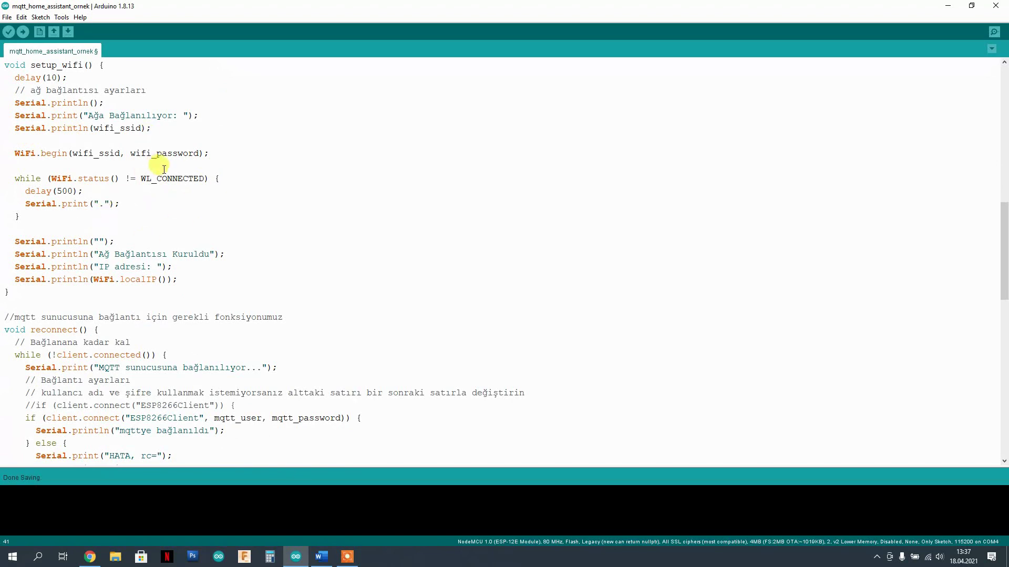
scroll(160, 160, down, 2)
scroll(160, 137, down, 3)
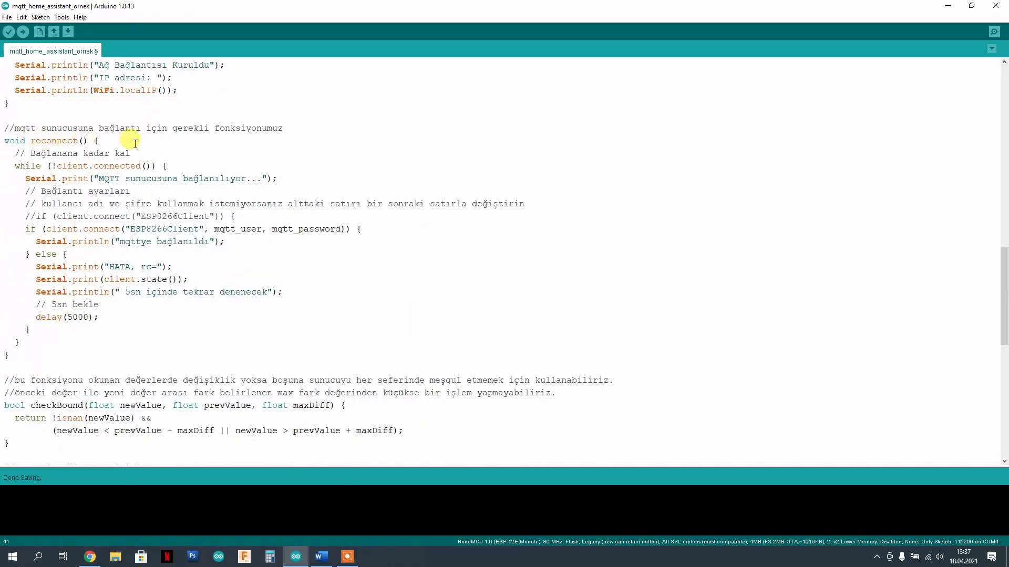
scroll(147, 137, down, 1)
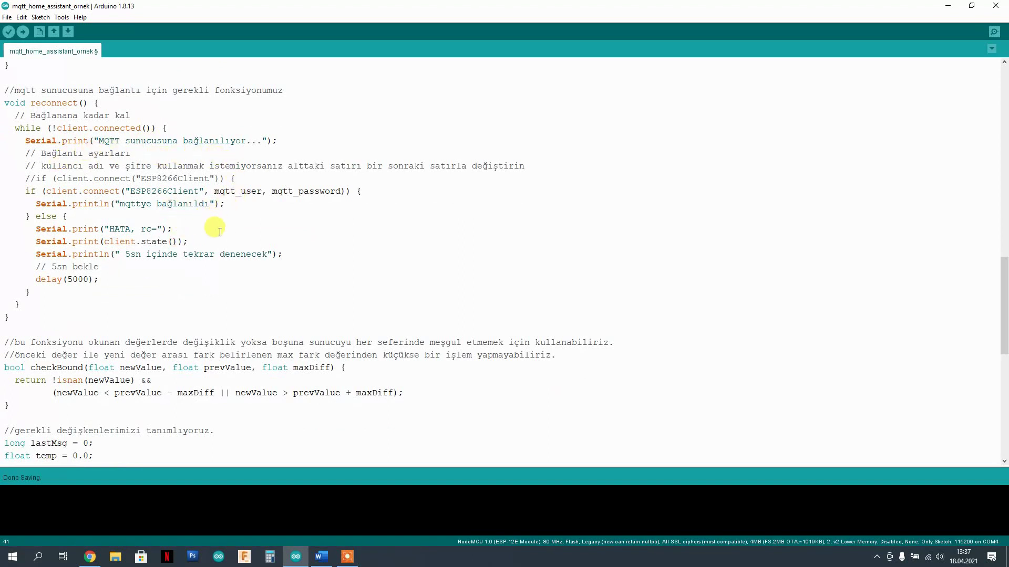
scroll(216, 235, down, 4)
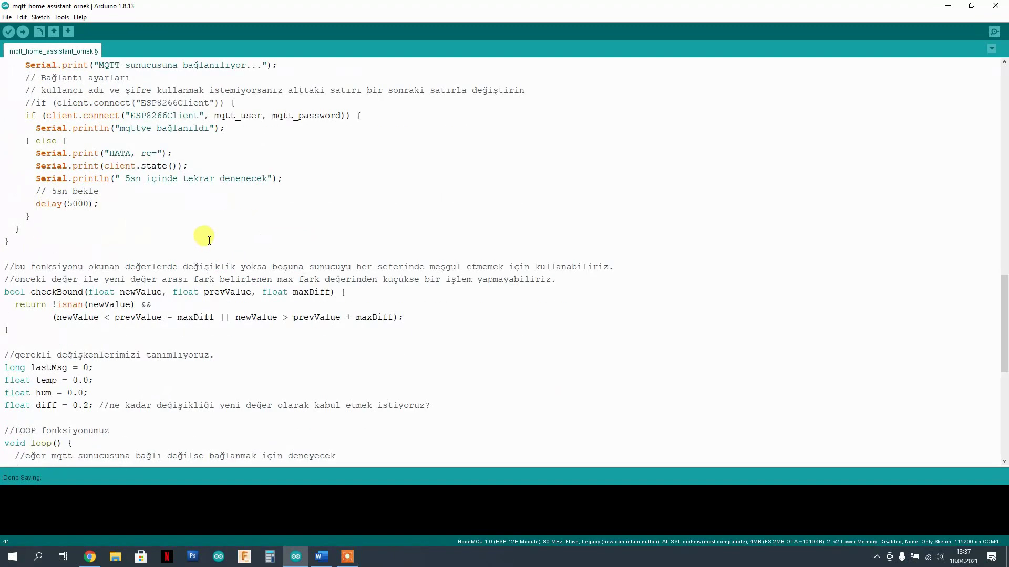
scroll(204, 231, down, 2)
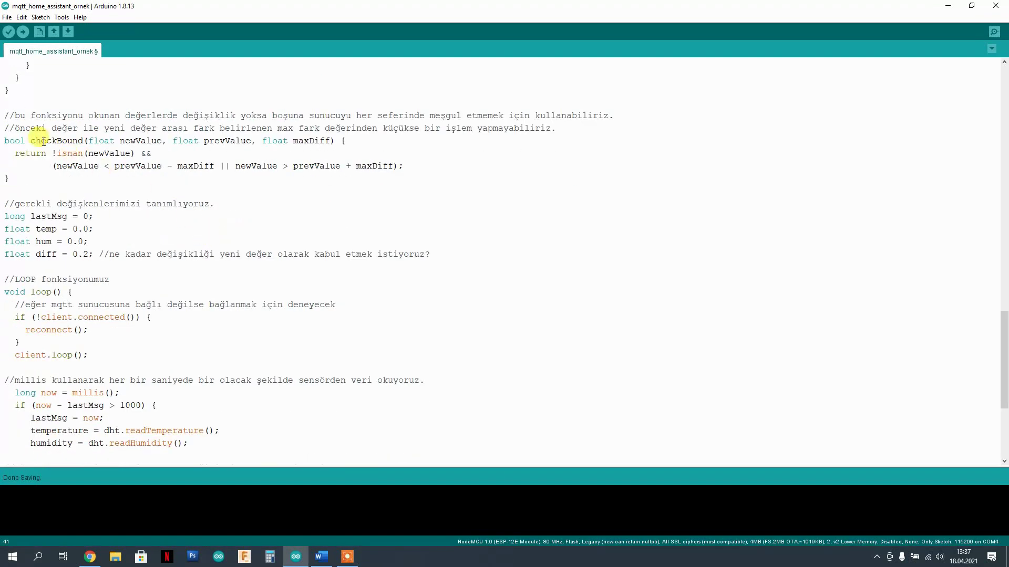
drag(31, 140, 84, 141)
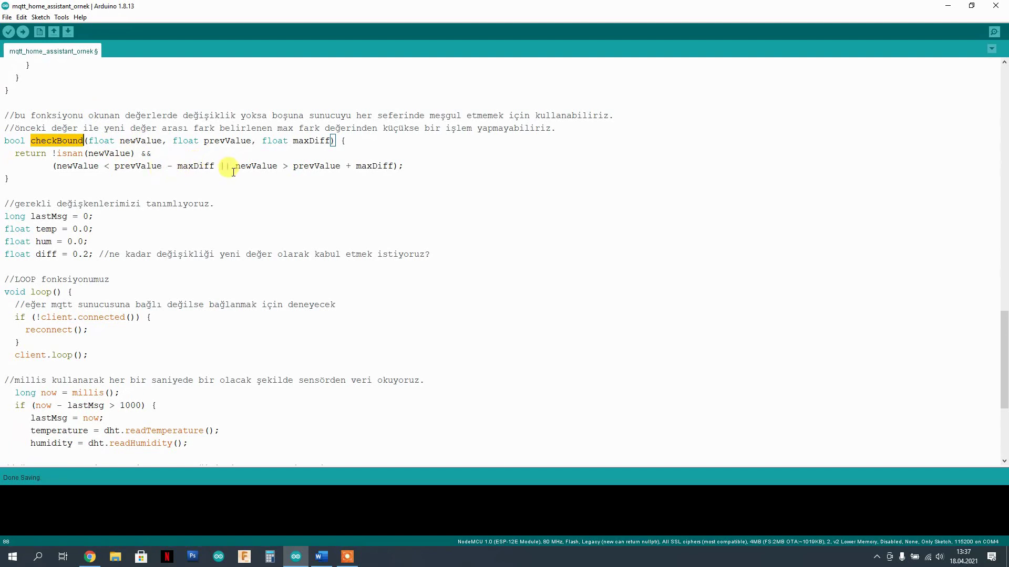
scroll(225, 171, down, 2)
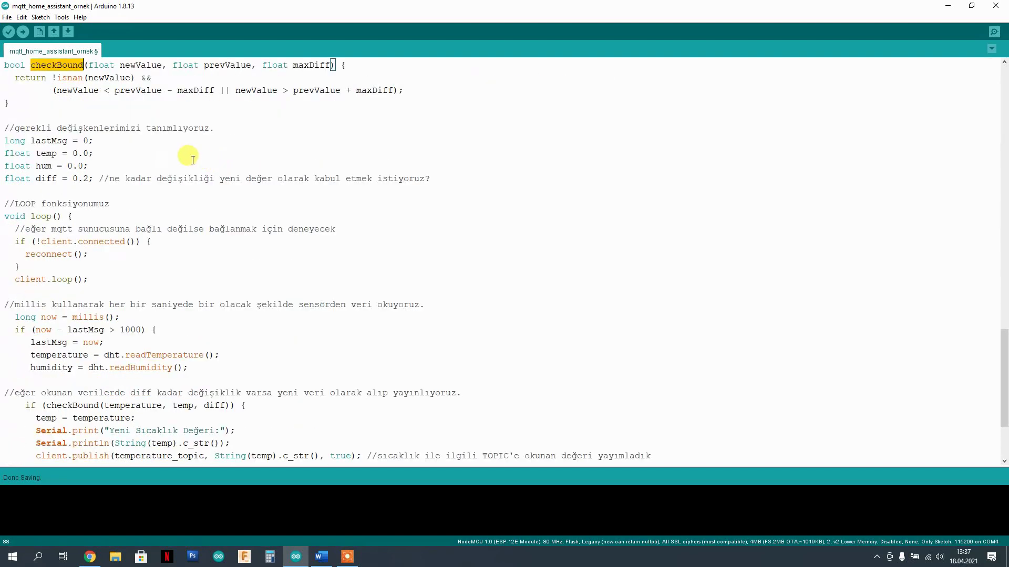
scroll(93, 120, down, 1)
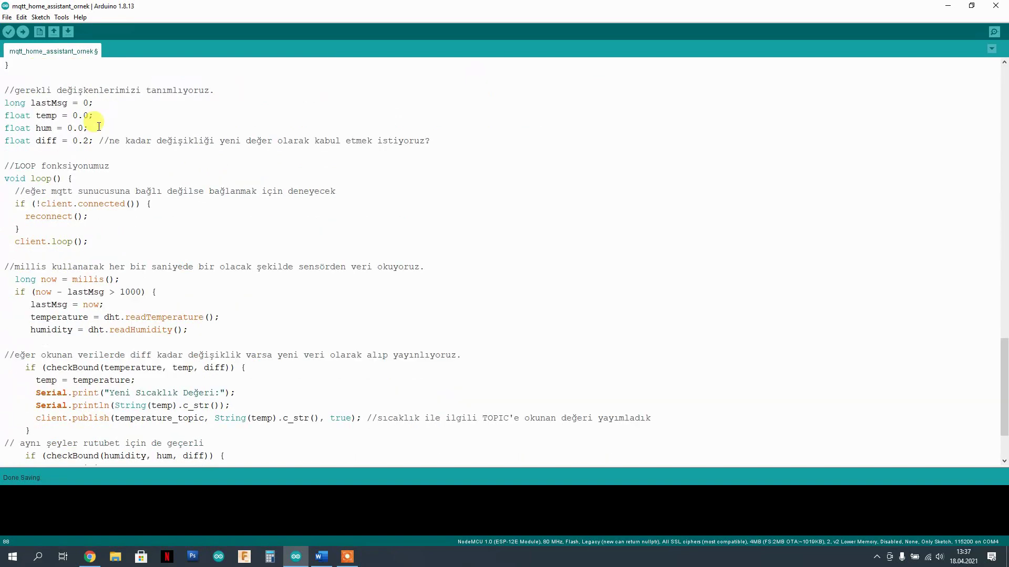
drag(9, 102, 92, 119)
click(98, 140)
scroll(158, 113, up, 3)
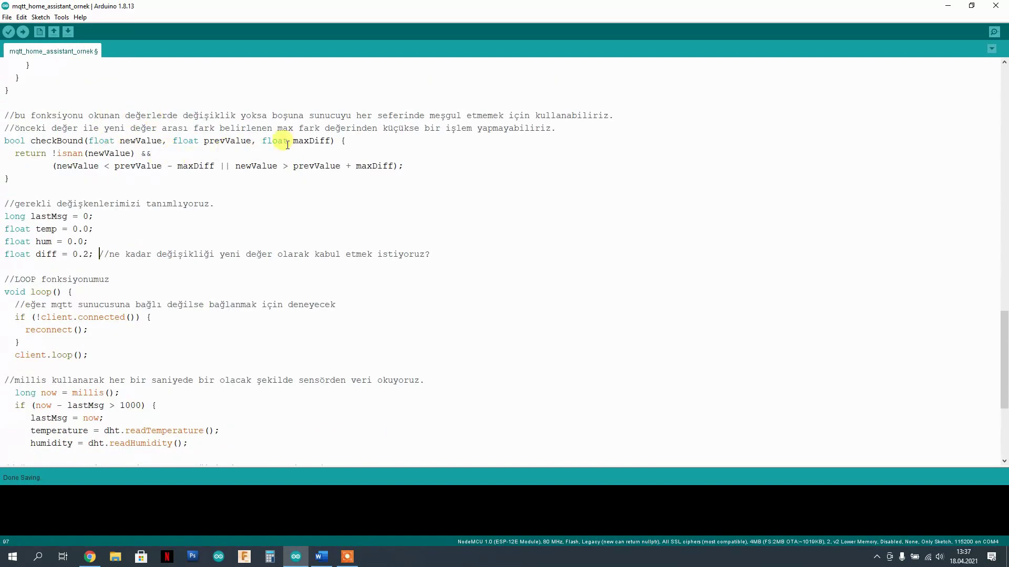
drag(289, 141, 218, 155)
scroll(219, 160, down, 2)
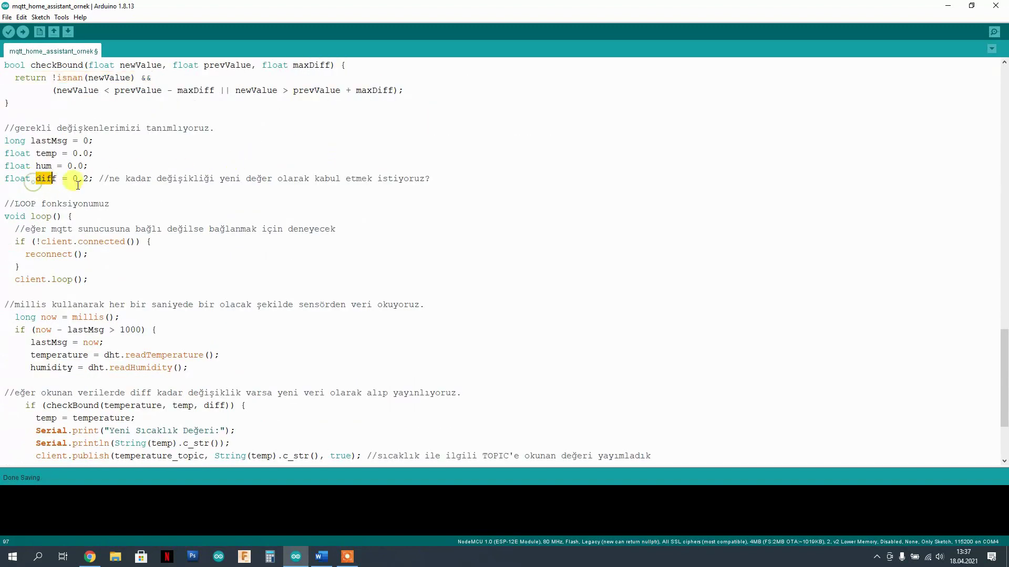
drag(73, 179, 89, 179)
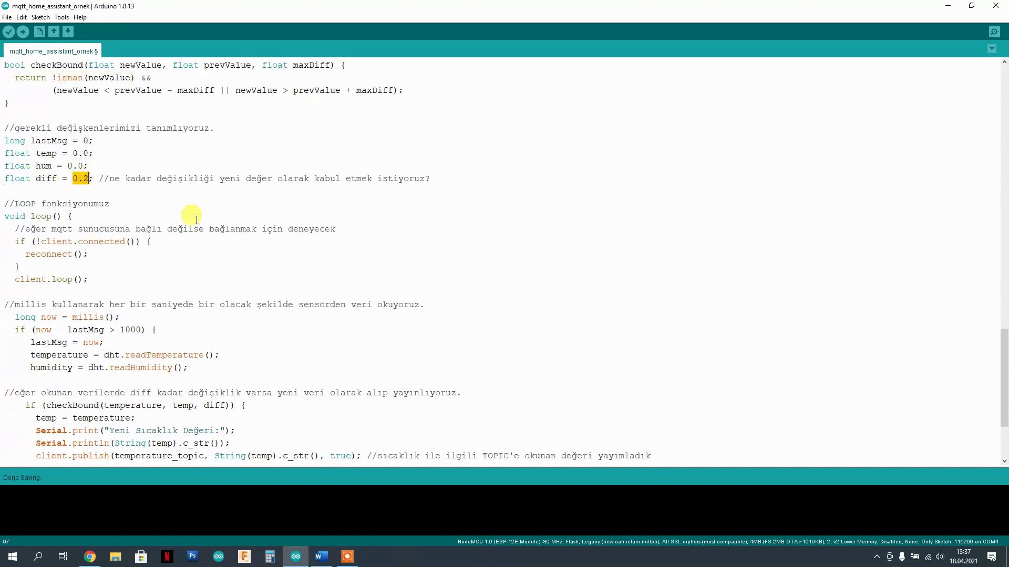
scroll(115, 195, down, 2)
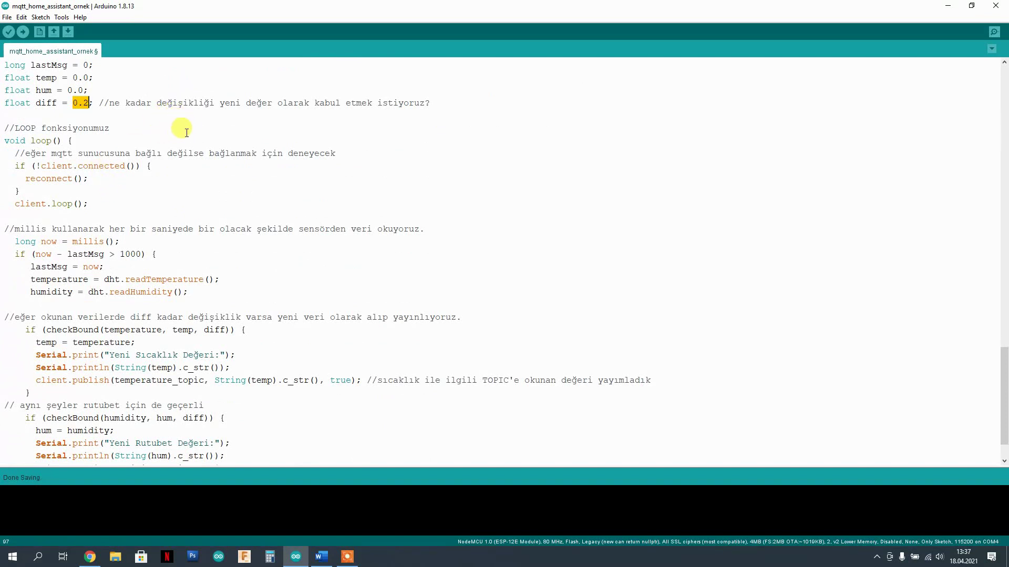
scroll(137, 152, down, 1)
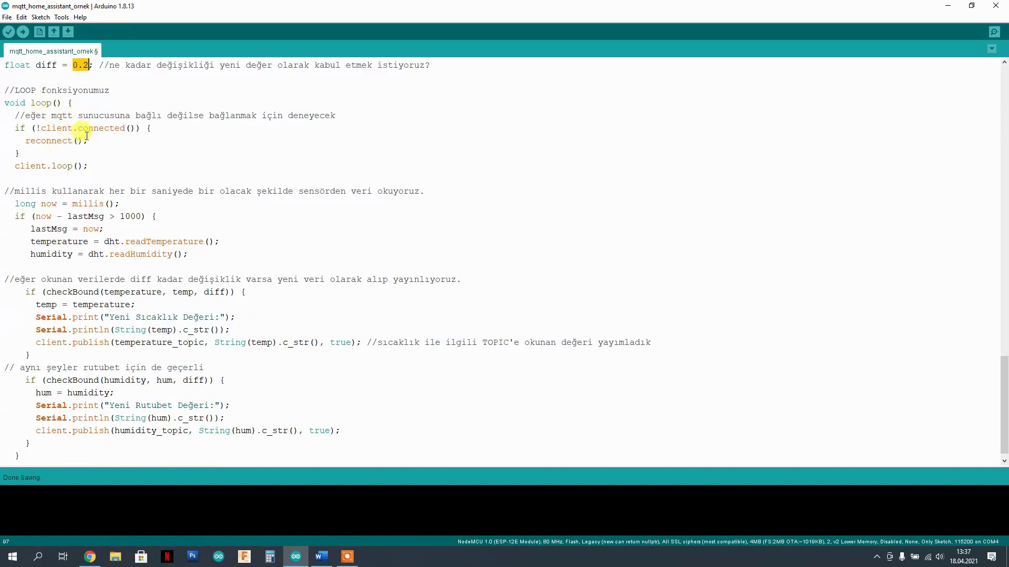
scroll(93, 132, down, 1)
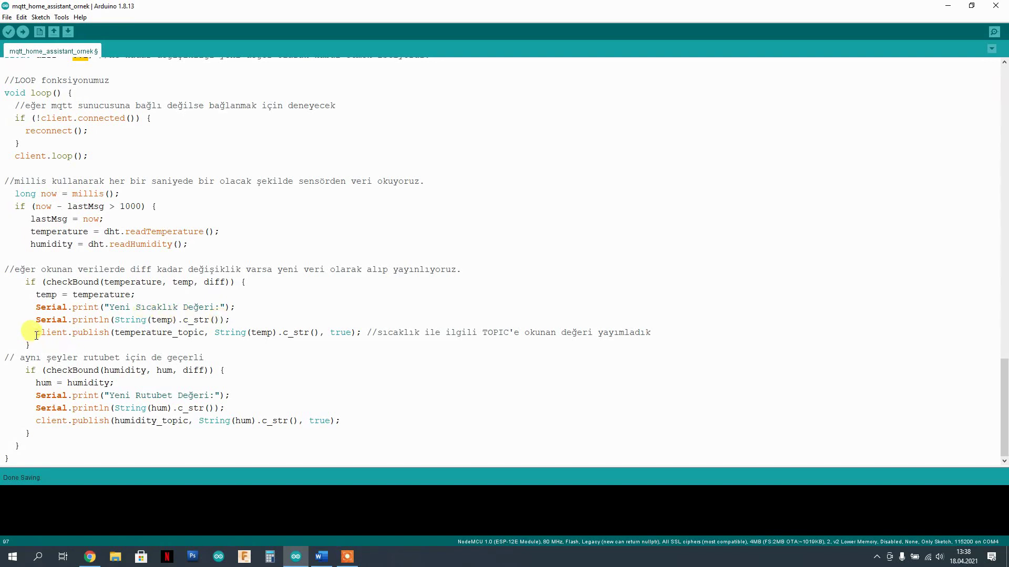
- Highlight the temperature publish statement in loop(), then scroll back to the sketch's top
drag(35, 332, 320, 333)
click(110, 332)
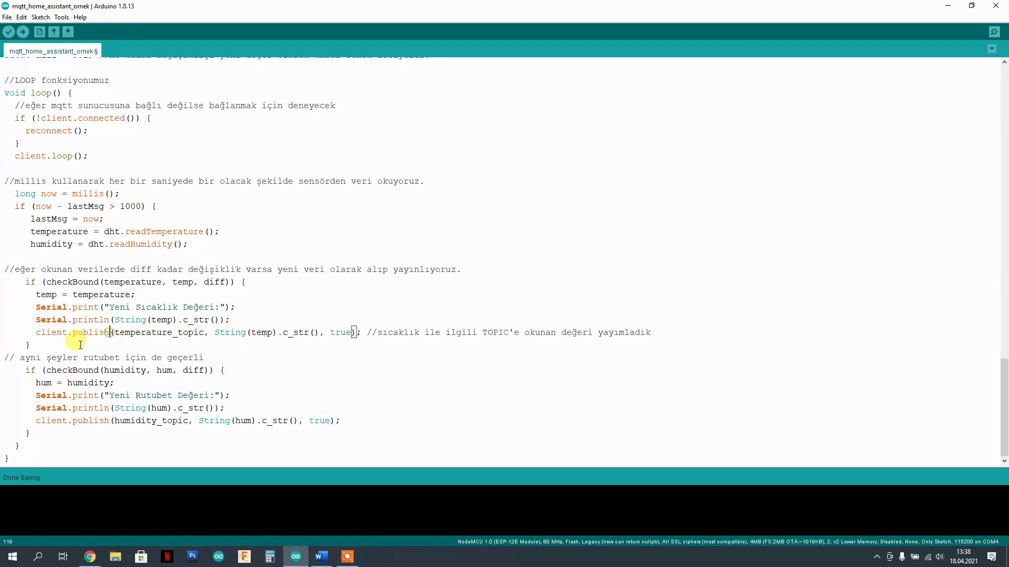
drag(32, 333, 366, 333)
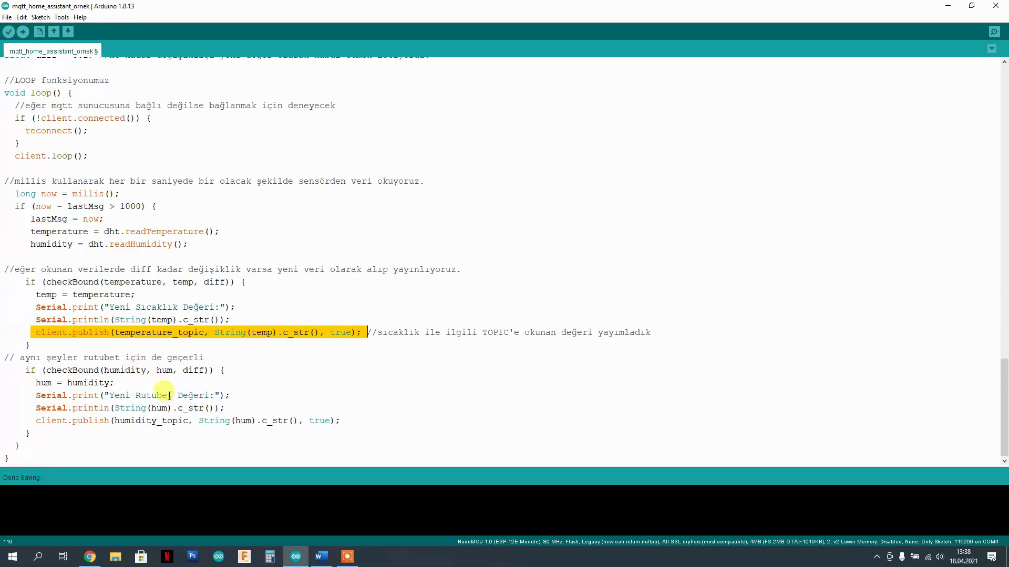
scroll(220, 377, up, 20)
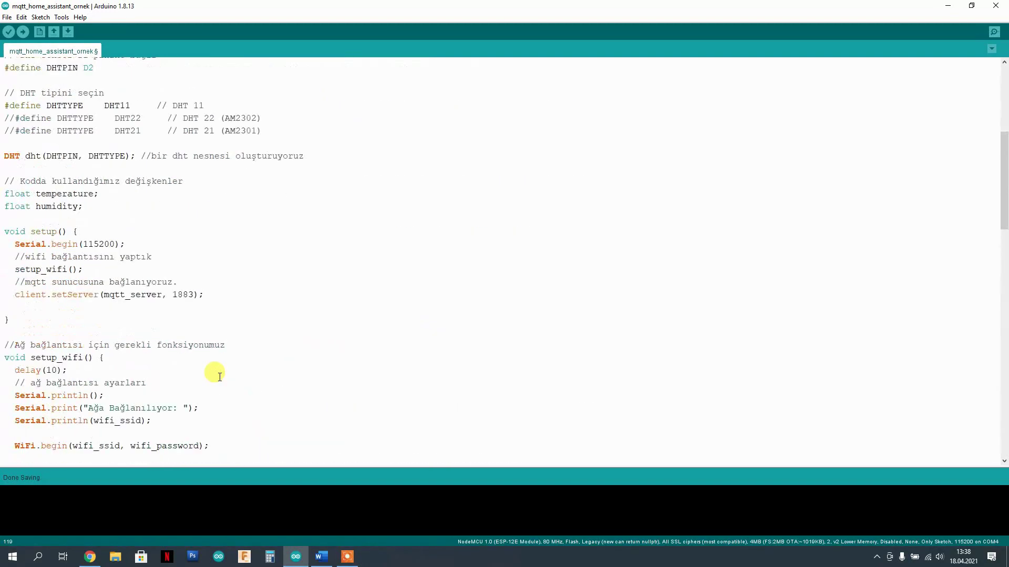
scroll(220, 377, up, 5)
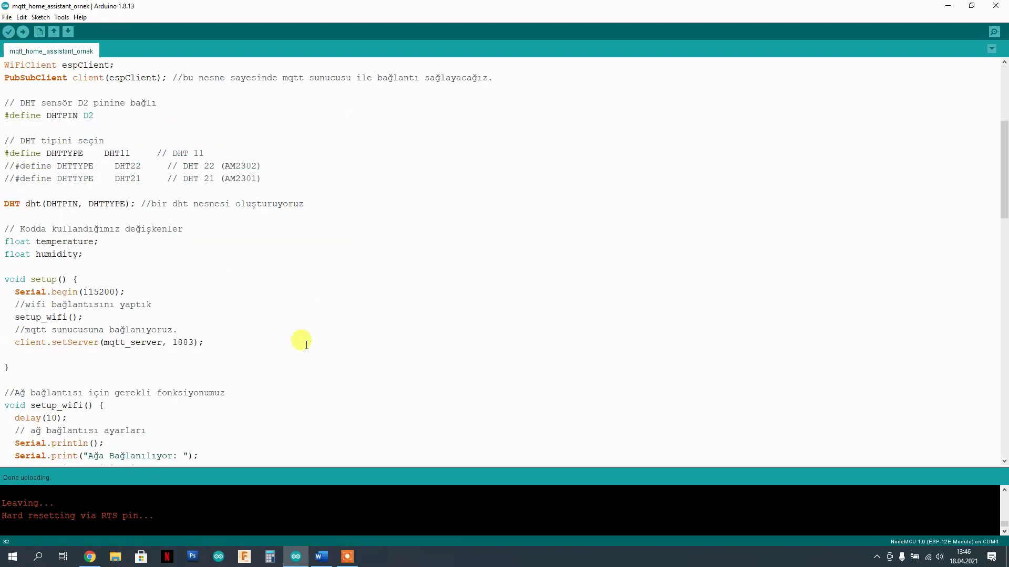
- In Chrome, open Configuration > Entities and scroll down to the RutubetESP and SicaklikESP sensors
click(90, 558)
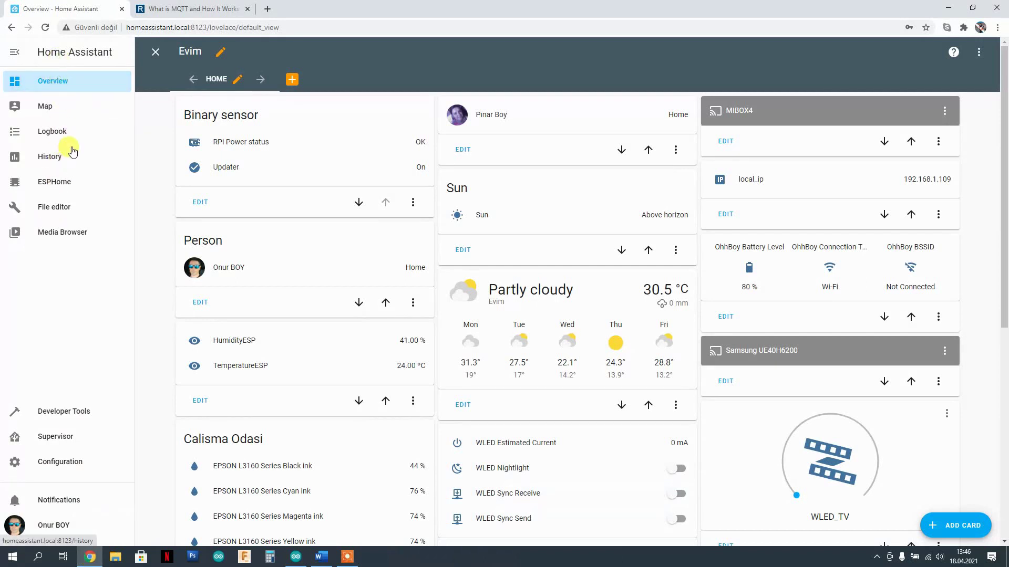
scroll(27, 433, down, 1)
click(53, 463)
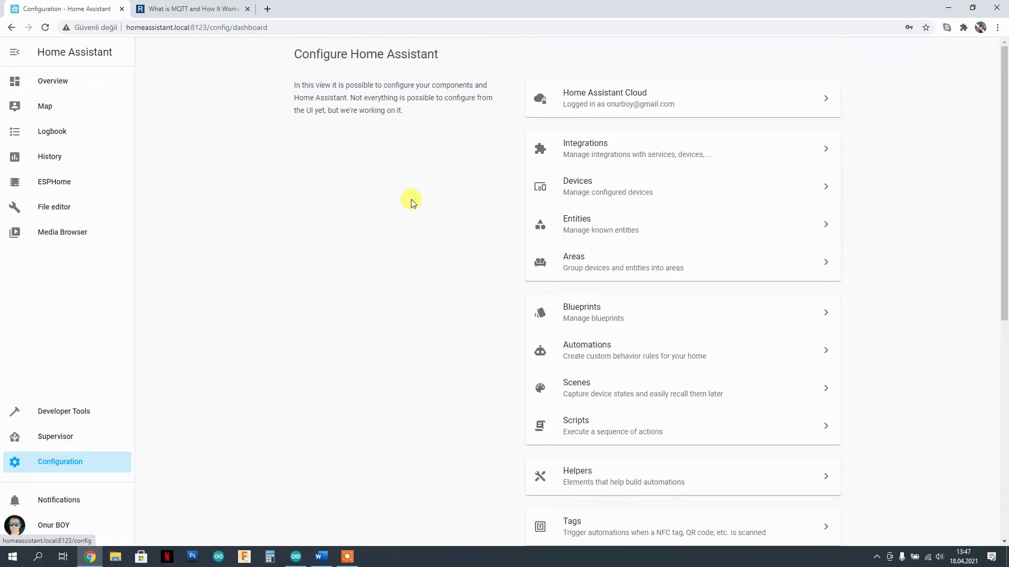
click(588, 221)
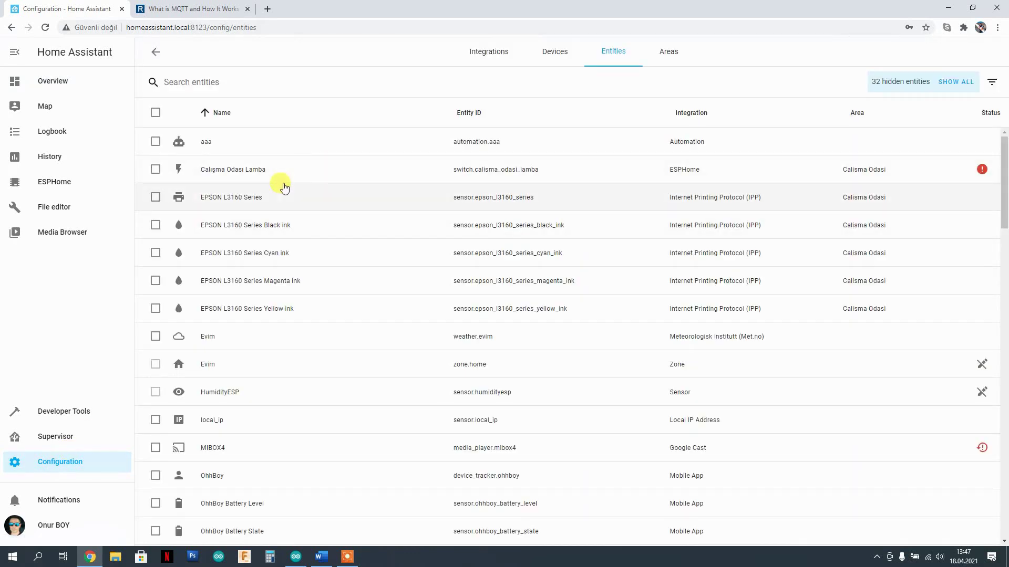
scroll(284, 189, down, 2)
scroll(282, 192, down, 8)
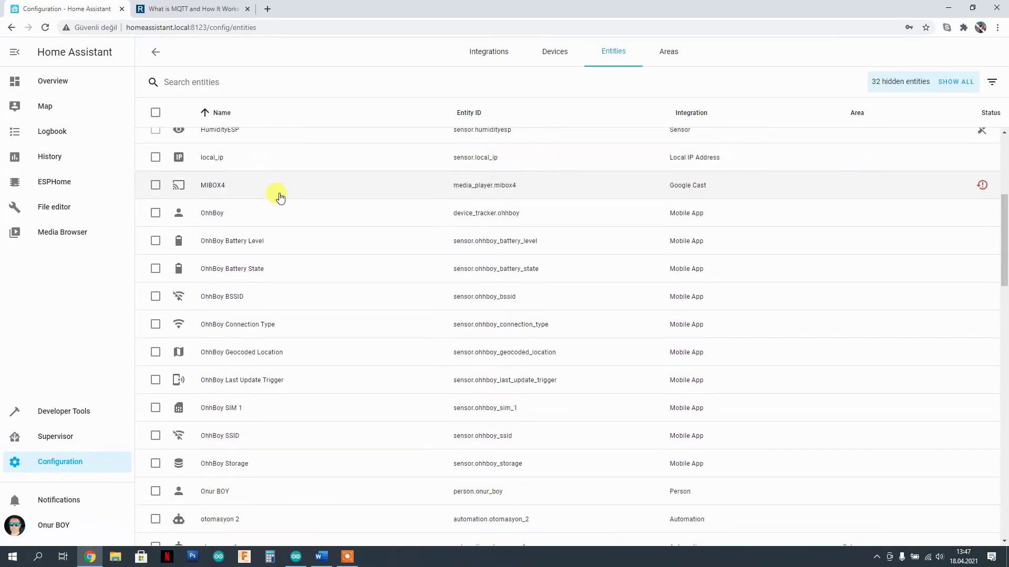
scroll(264, 230, down, 6)
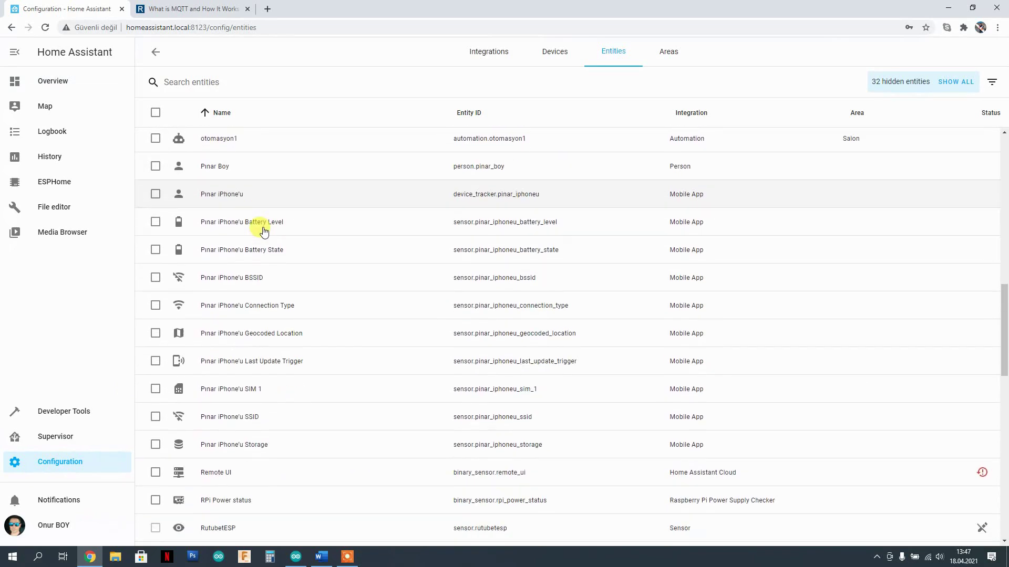
scroll(264, 229, down, 1)
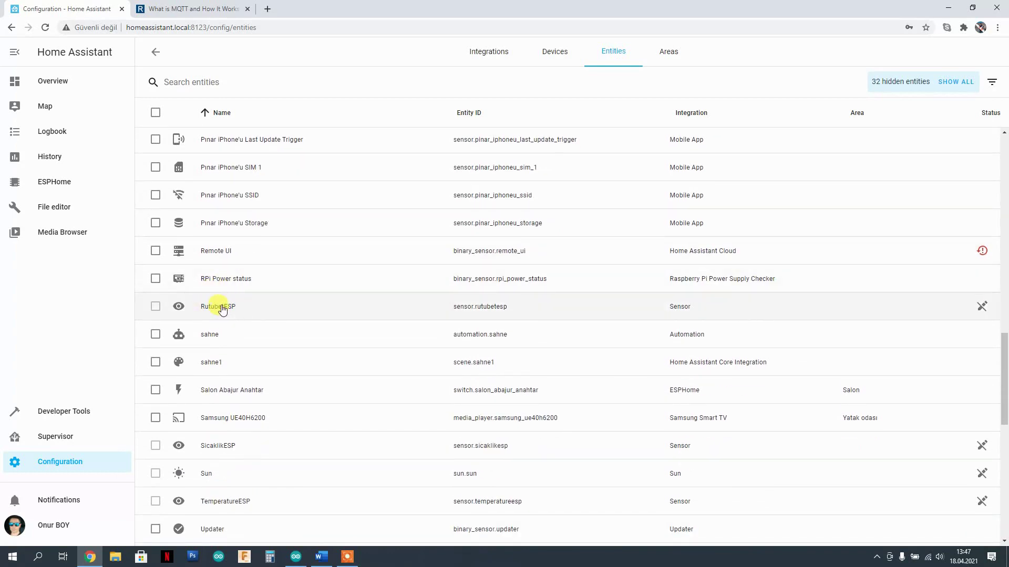
scroll(222, 310, down, 1)
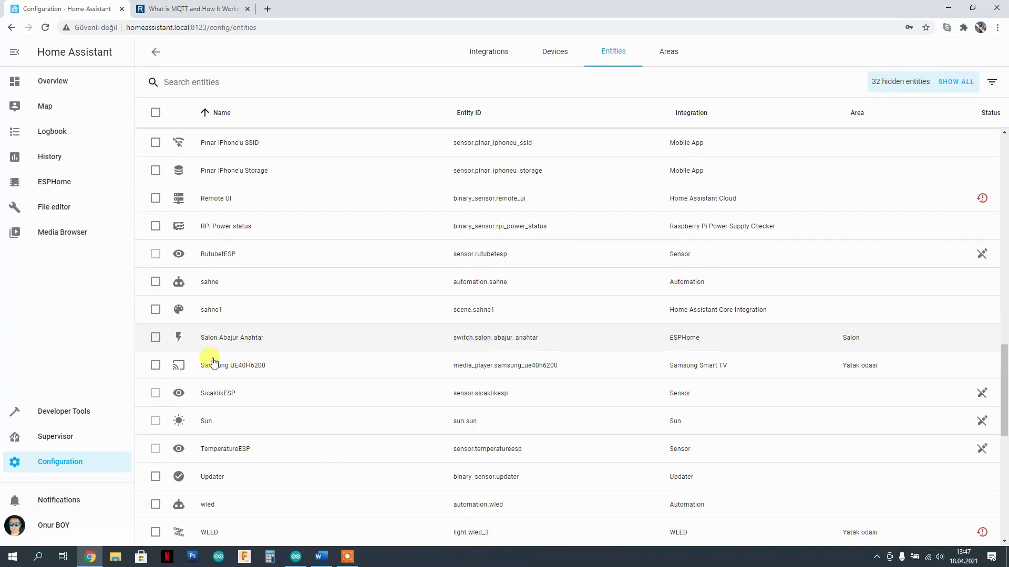
- Check the RutubetESP humidity history graph showing 57.00 %
click(225, 257)
click(640, 244)
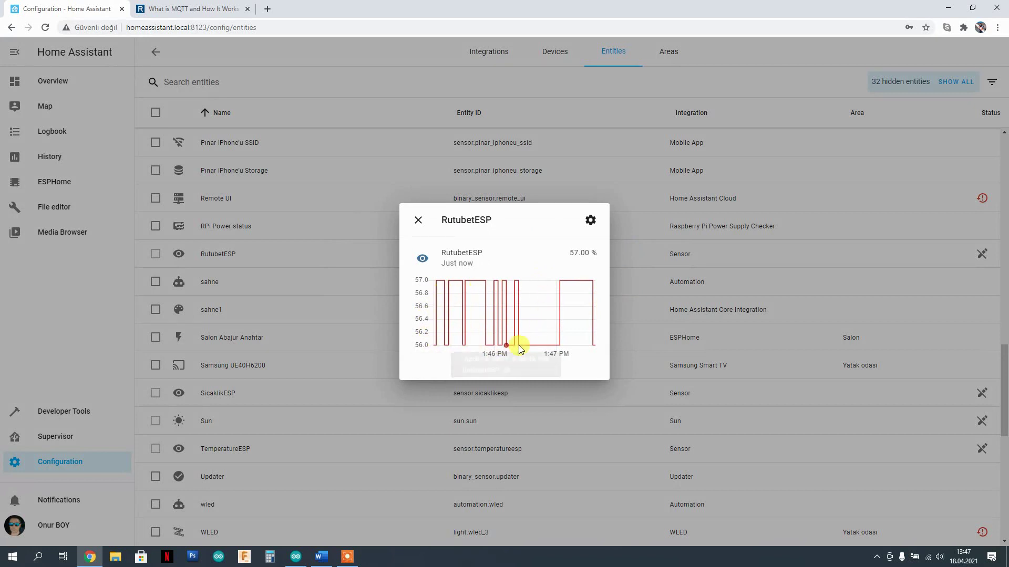
click(417, 220)
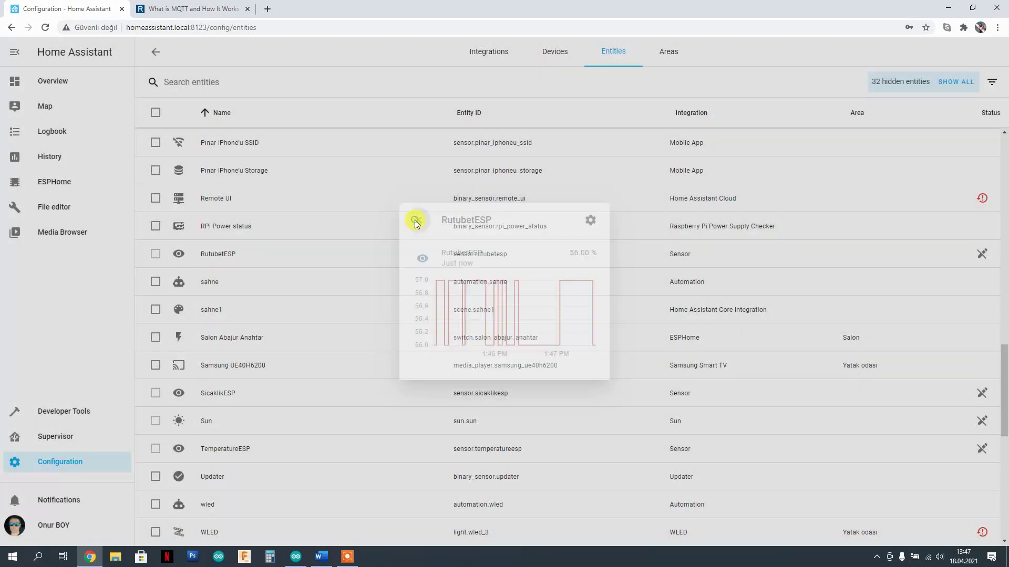
- Check the SicaklikESP temperature history at 25.00 °C, then return to the Overview dashboard
click(218, 400)
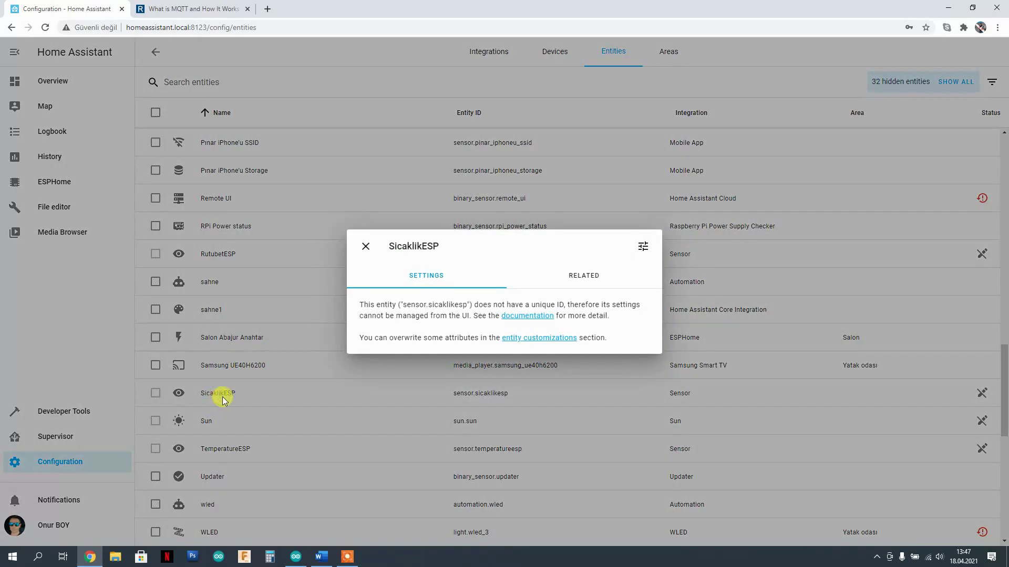
click(639, 251)
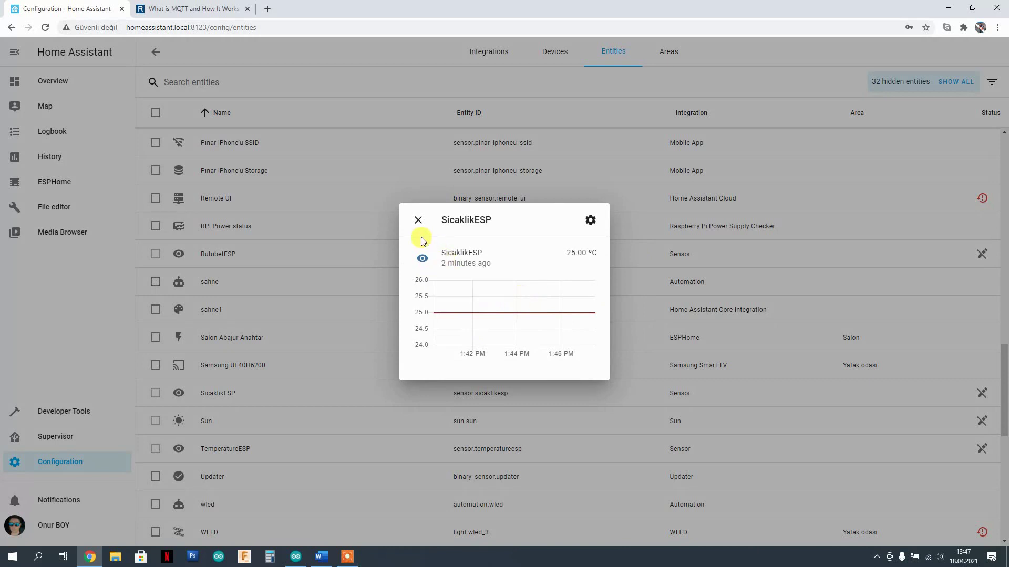
click(419, 221)
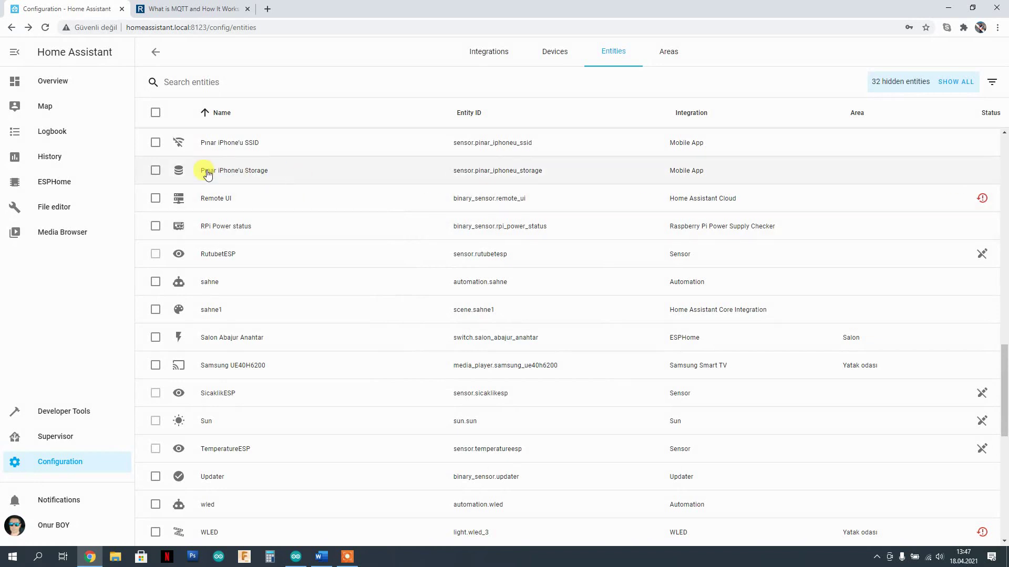
click(44, 85)
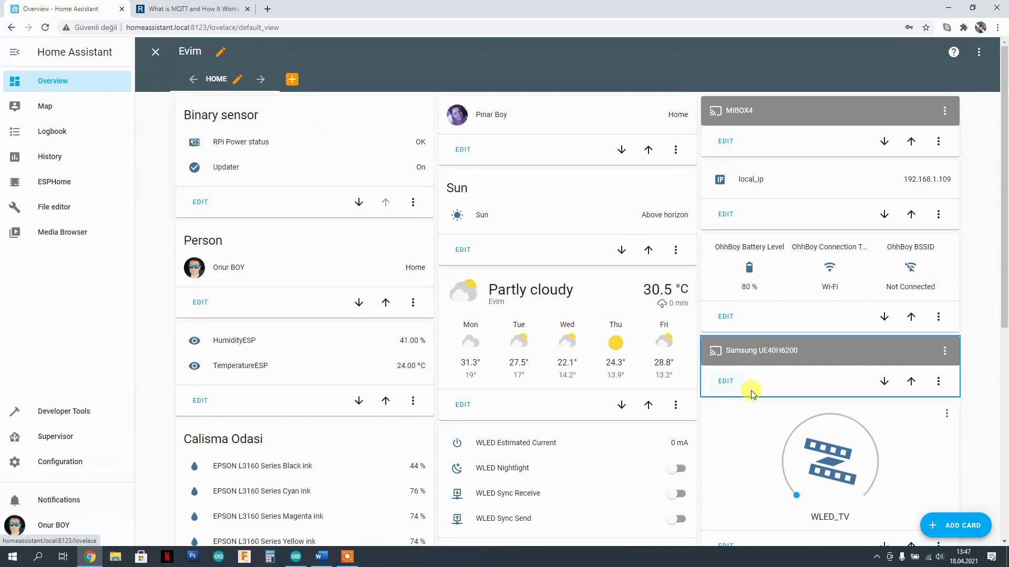
- Leave dashboard editing and re-enter Edit Dashboard mode
click(153, 52)
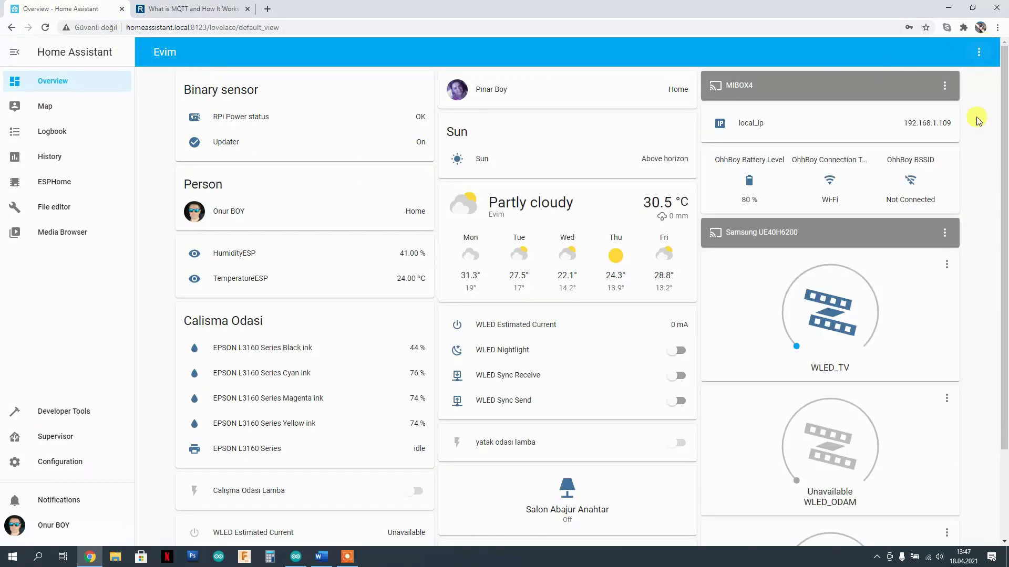
click(979, 52)
click(946, 81)
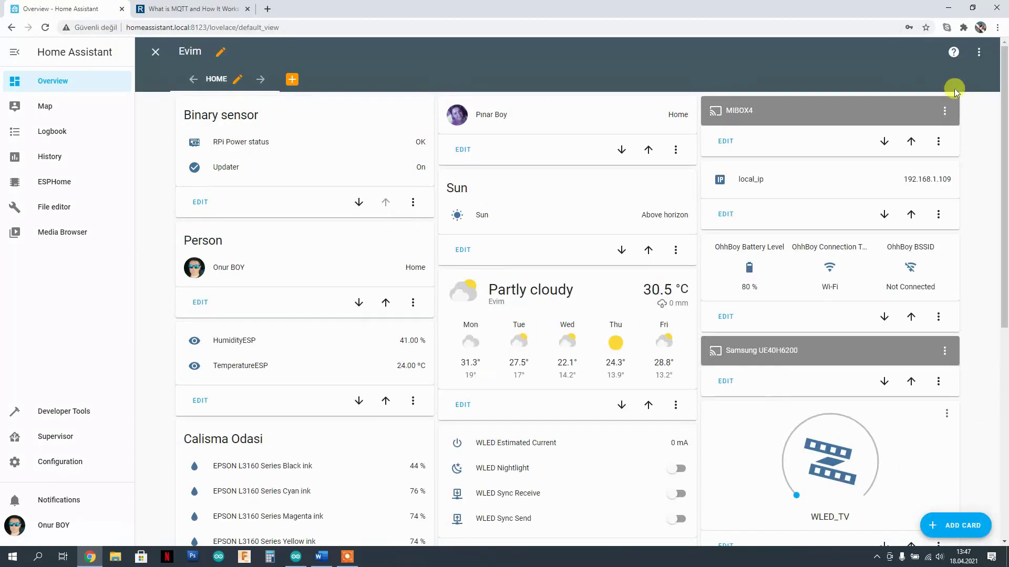
- Add a new Home view card by entity, ticking RutubetESP and SicaklikESP
click(955, 525)
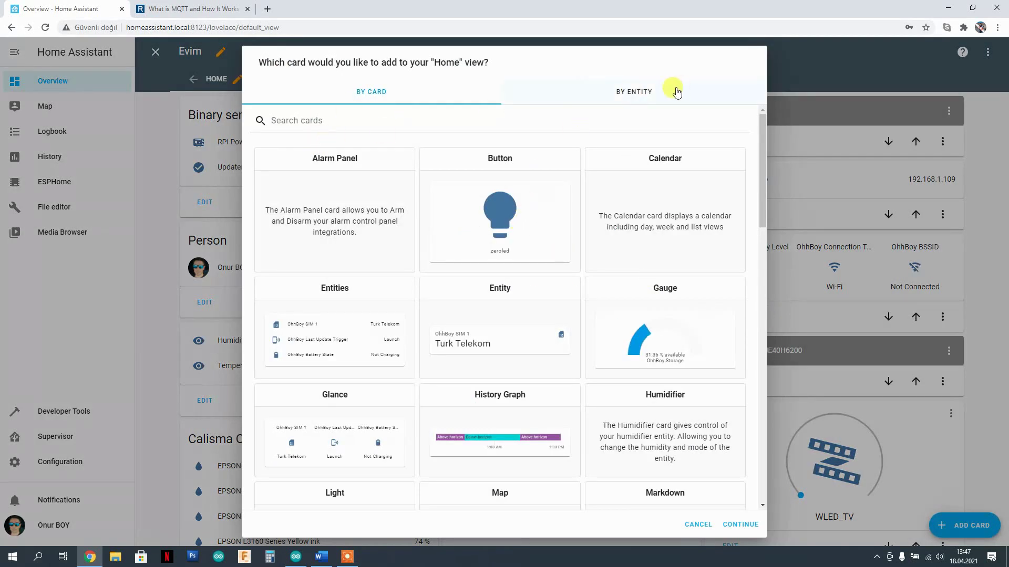
click(642, 96)
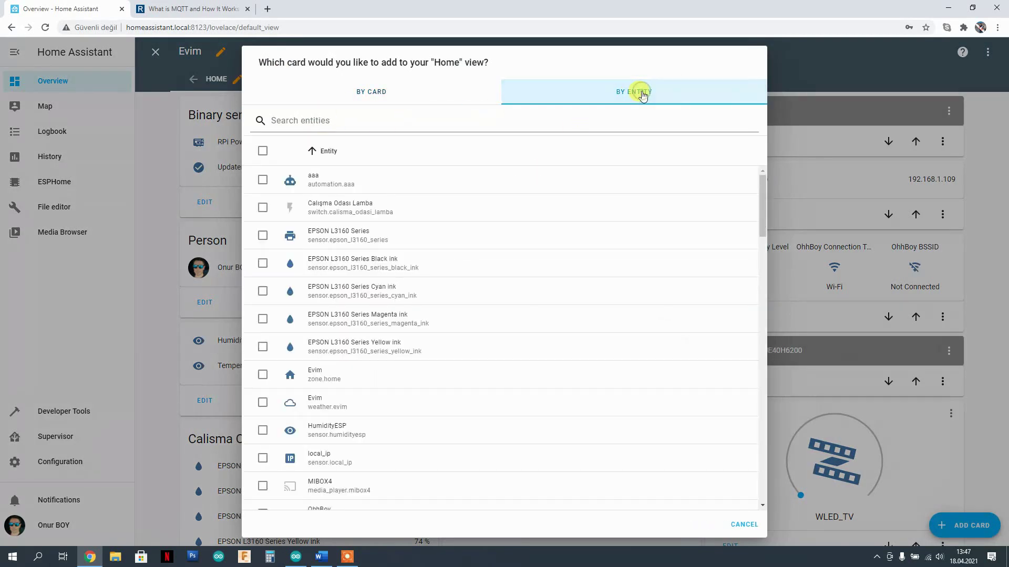
scroll(343, 275, down, 6)
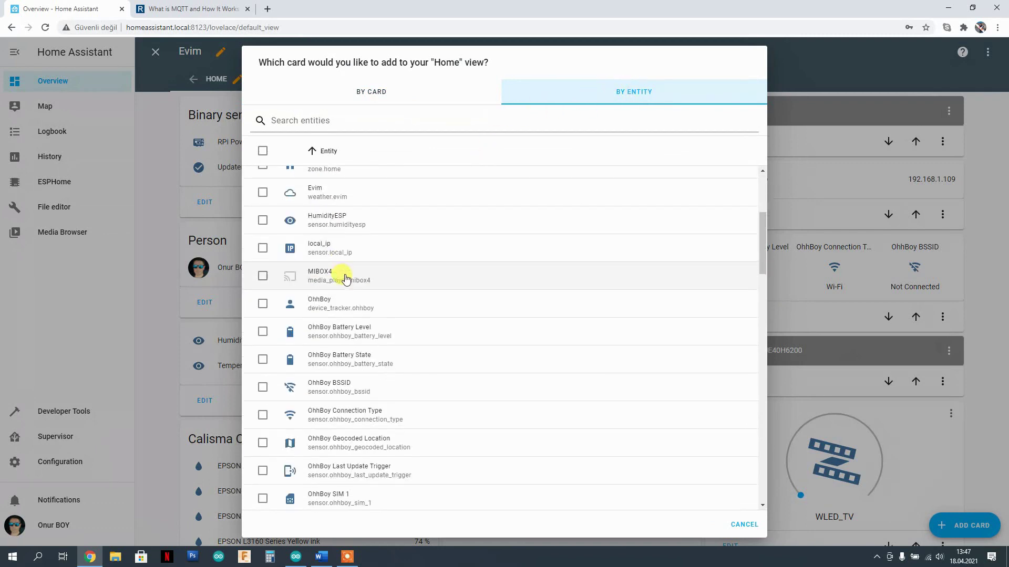
scroll(342, 275, down, 9)
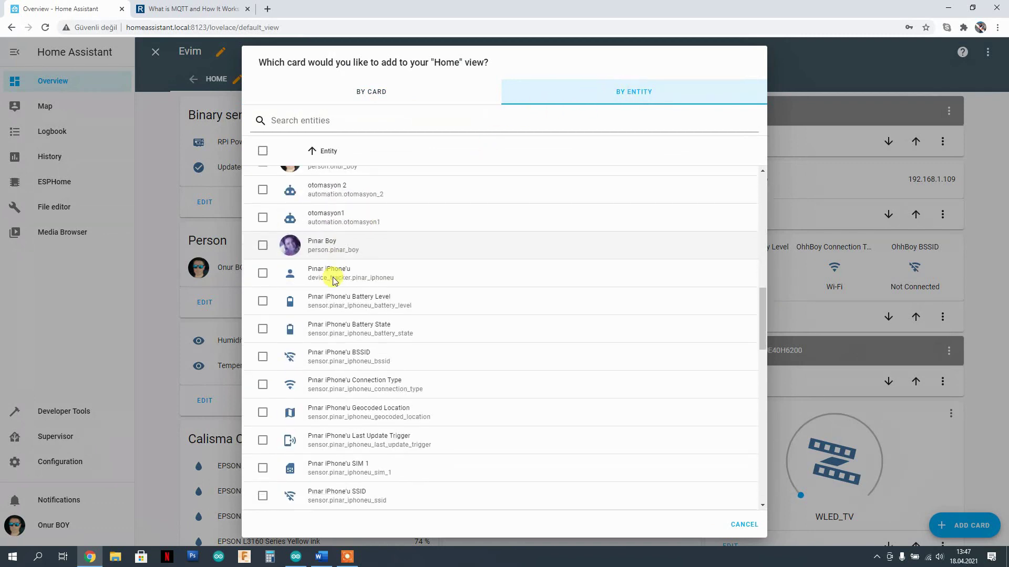
scroll(333, 280, down, 4)
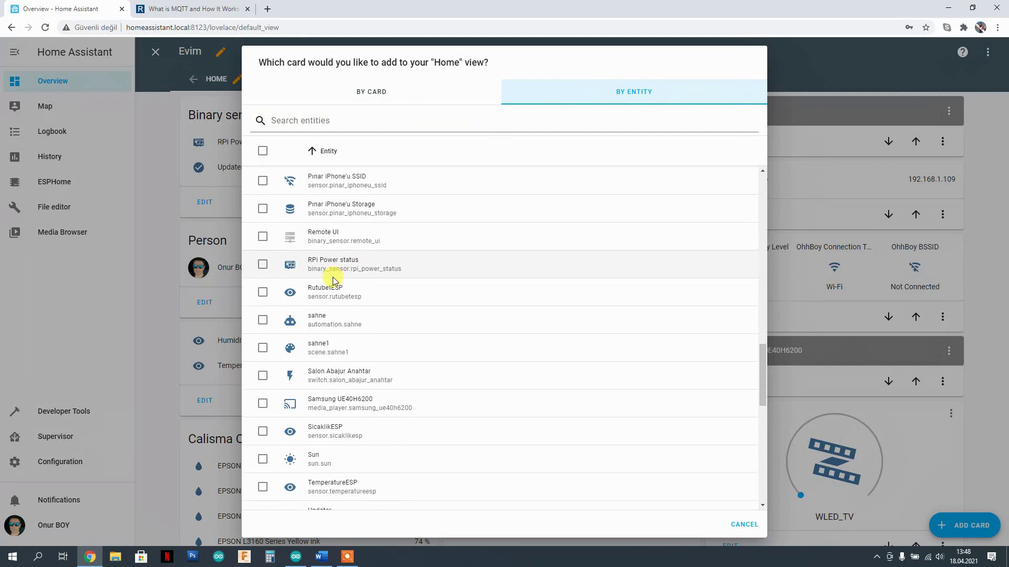
scroll(331, 294, down, 1)
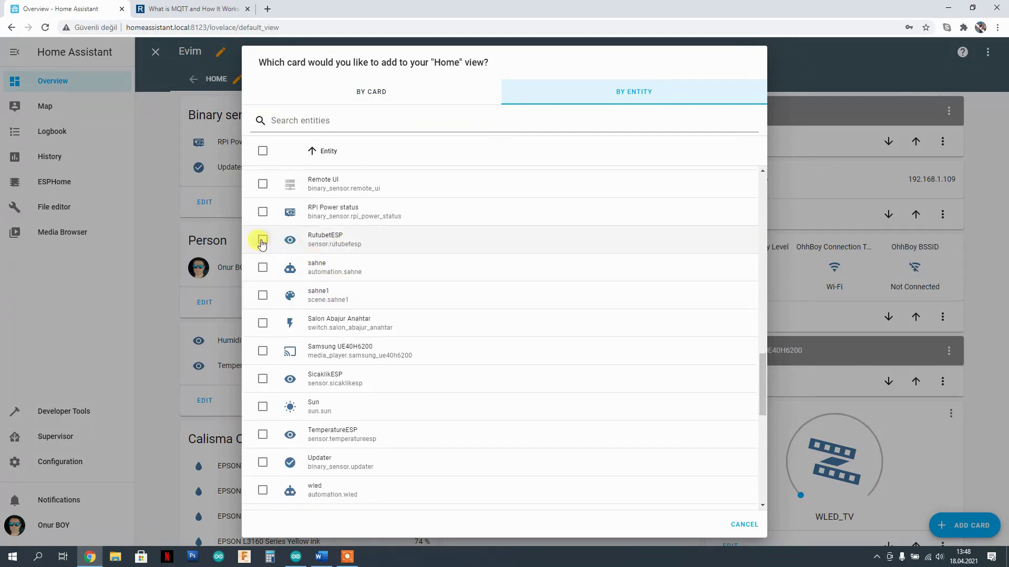
click(262, 240)
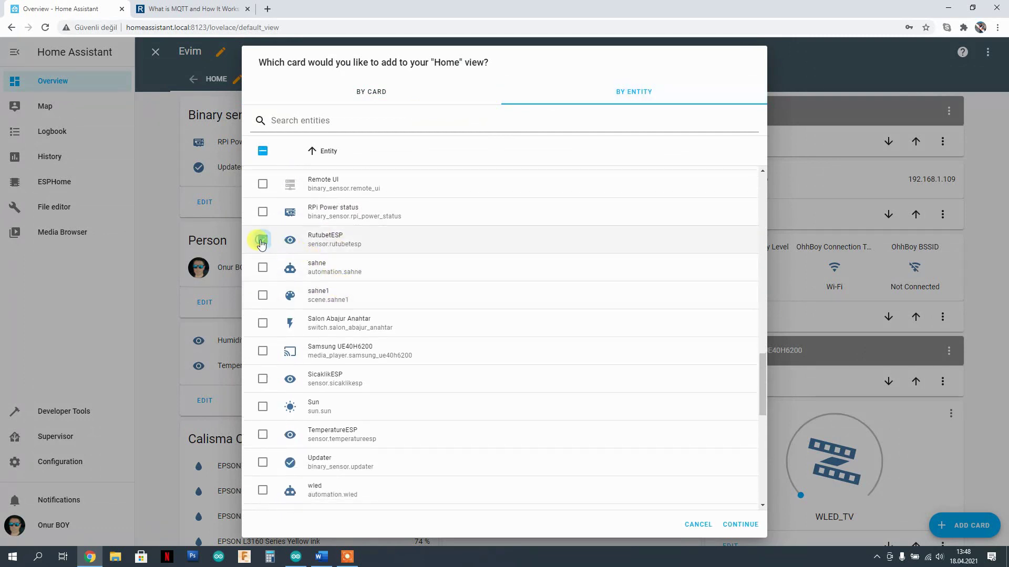
click(262, 381)
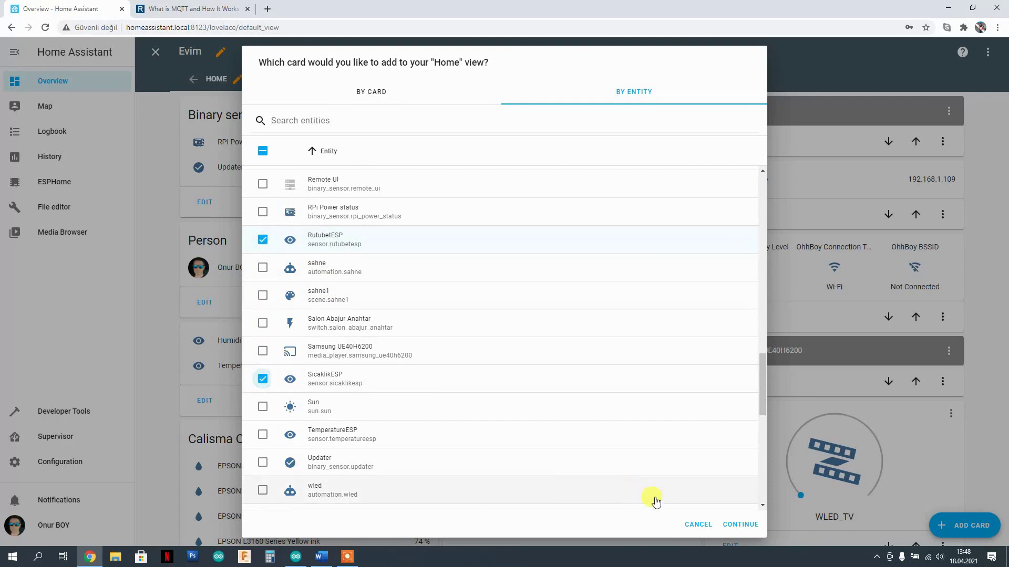
click(734, 520)
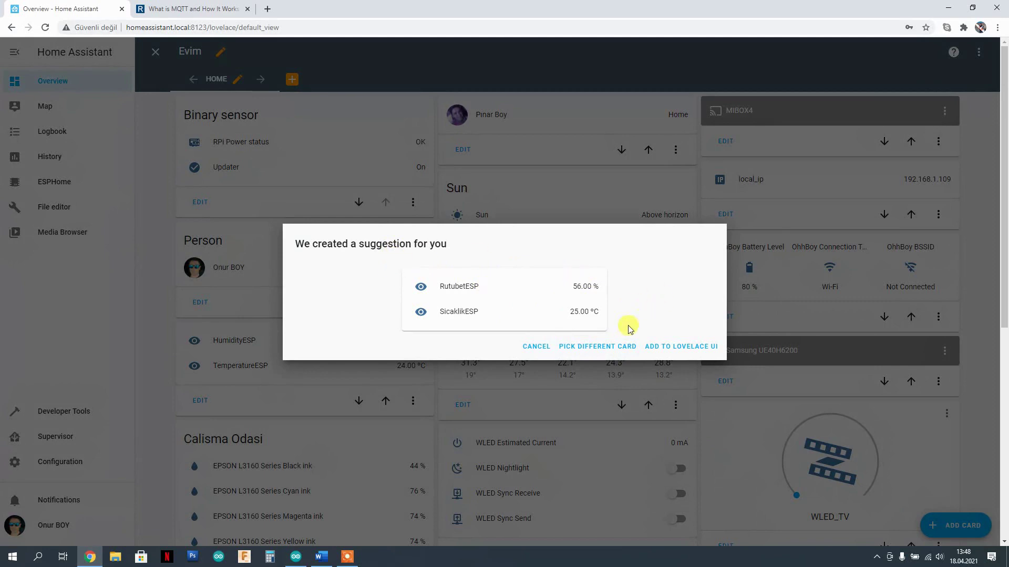
- Add the suggested RutubetESP/SicaklikESP card to the Lovelace UI, exit editing and scroll to it
click(702, 348)
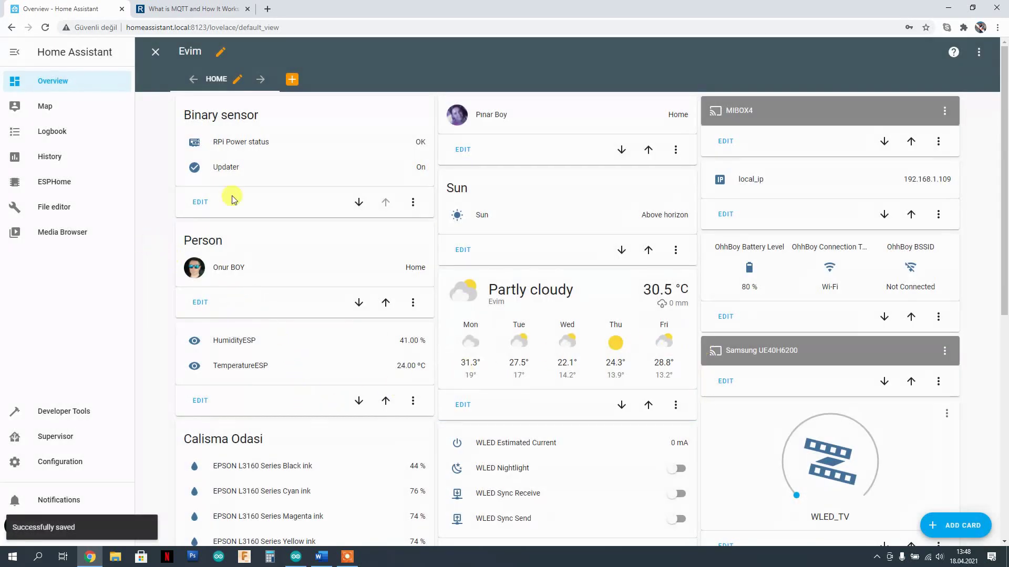
click(156, 51)
scroll(498, 259, down, 3)
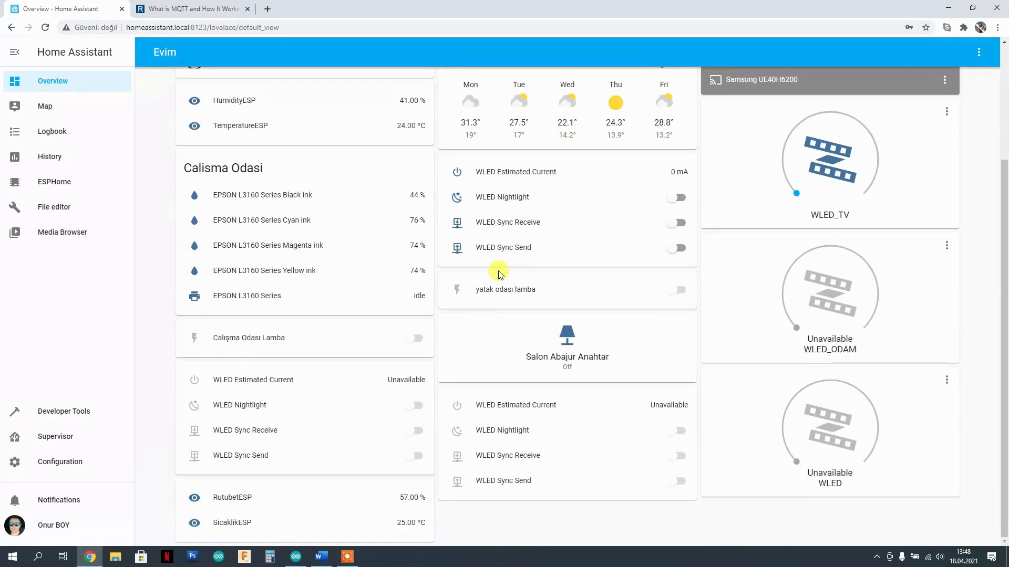